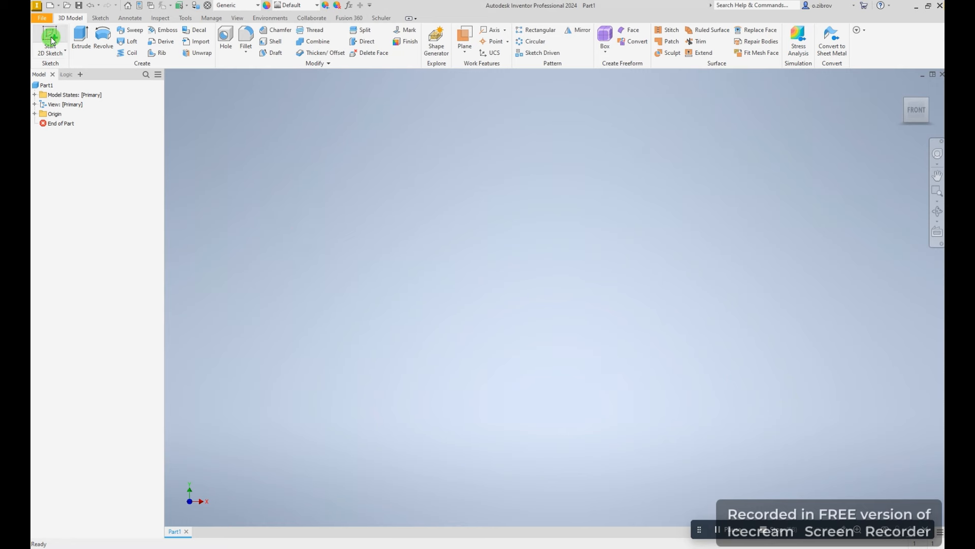
Start a 2D sketch on the front XY plane
click(50, 39)
click(514, 173)
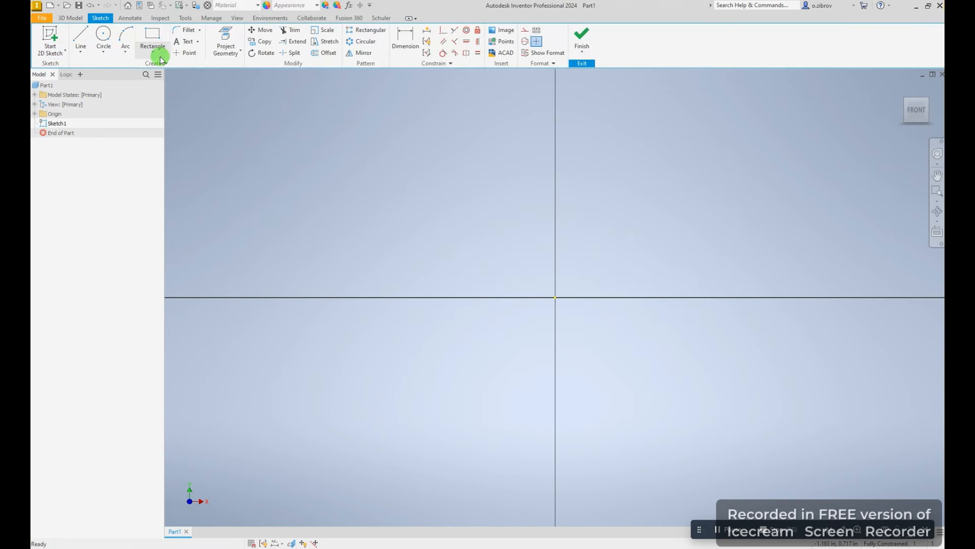
click(154, 52)
click(152, 114)
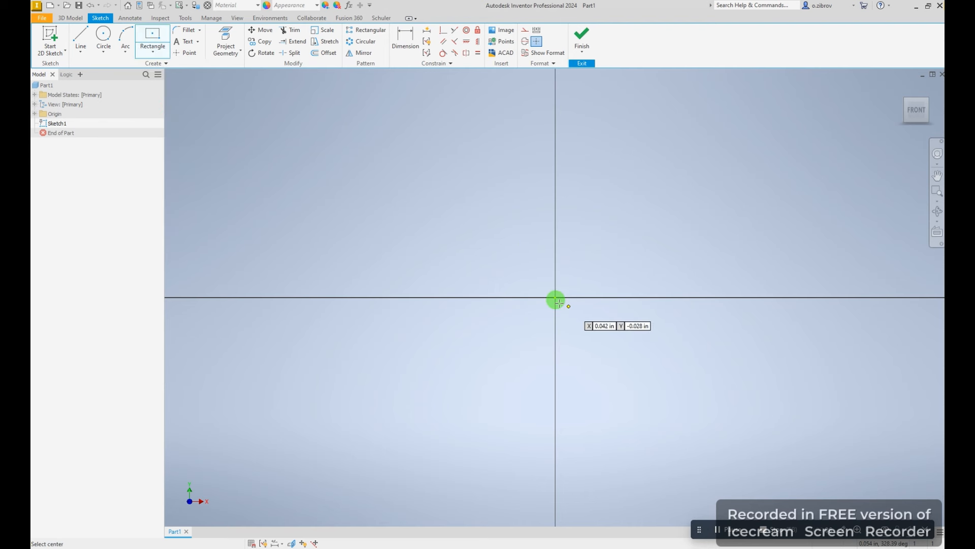
click(555, 298)
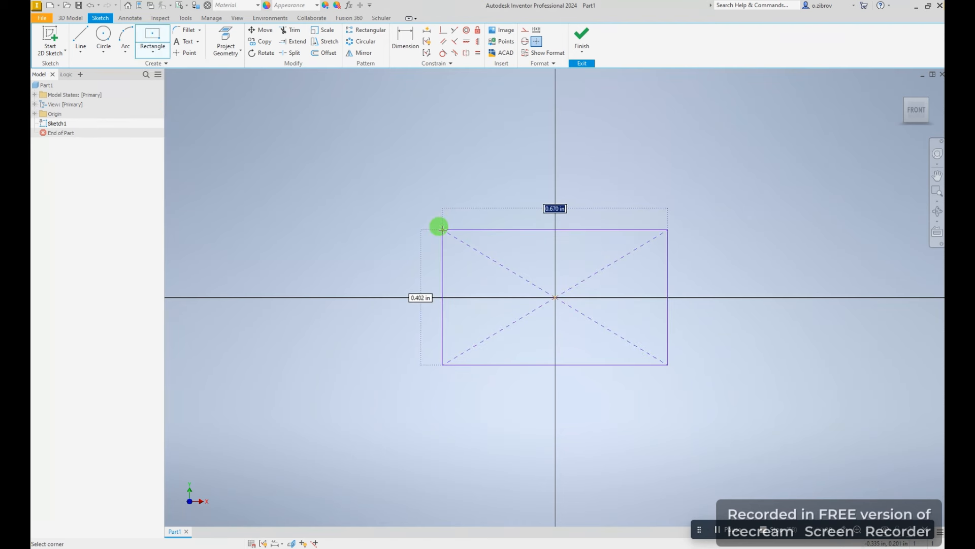
key(Escape)
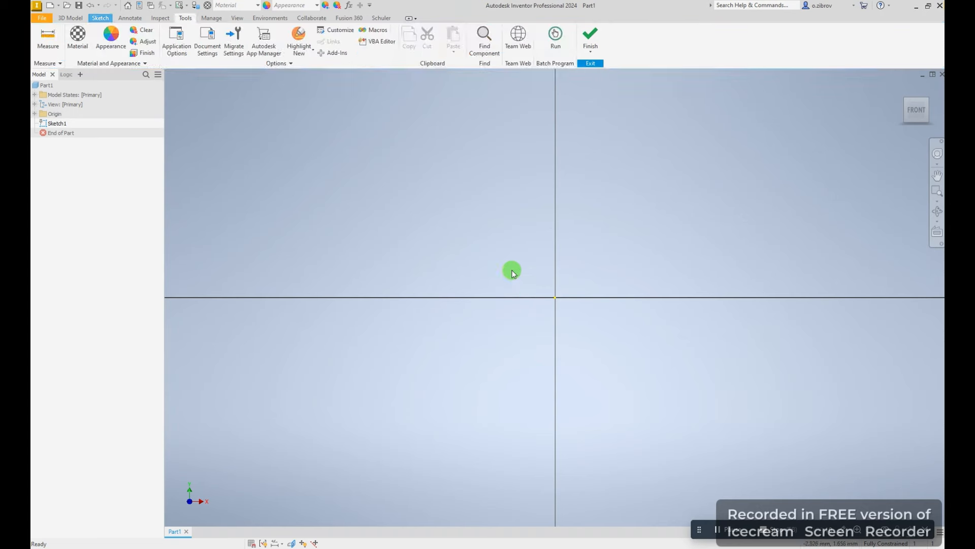
Sketch a 96 by 64 mm center rectangle centred on the origin and finish the sketch
click(70, 18)
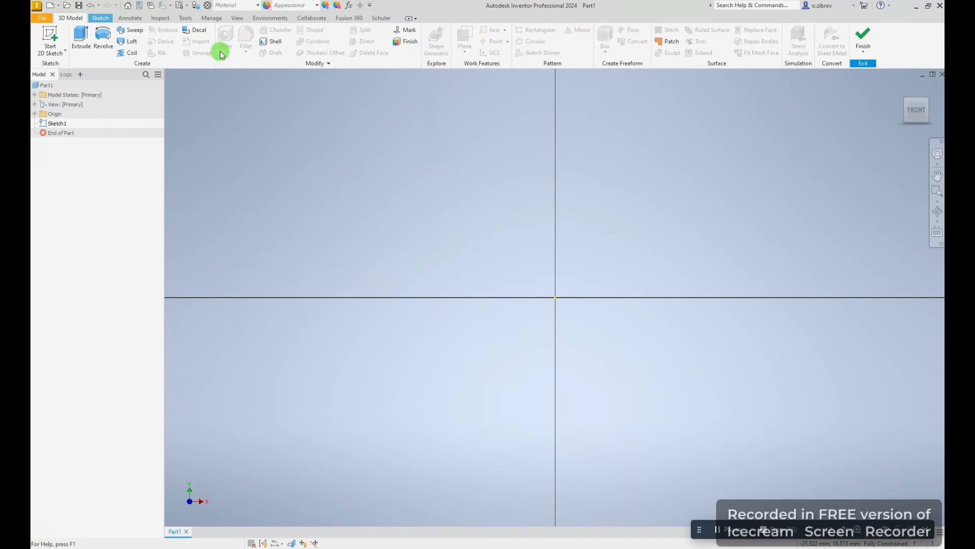
click(100, 18)
click(152, 36)
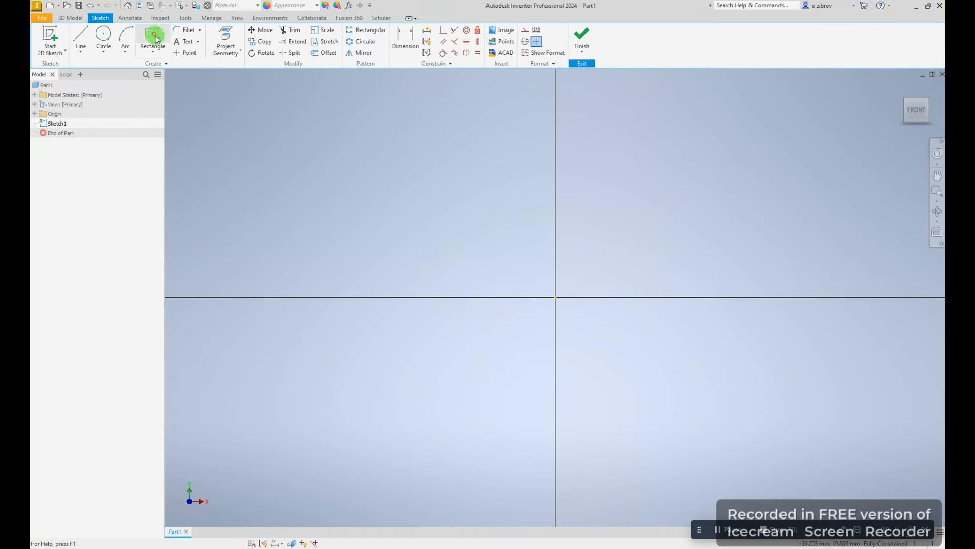
click(555, 296)
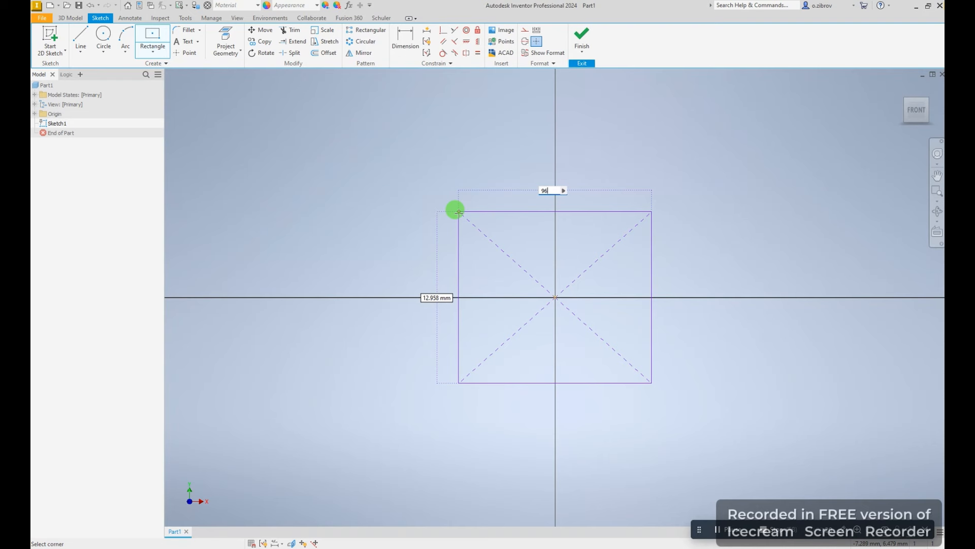
text(96)
key(Tab)
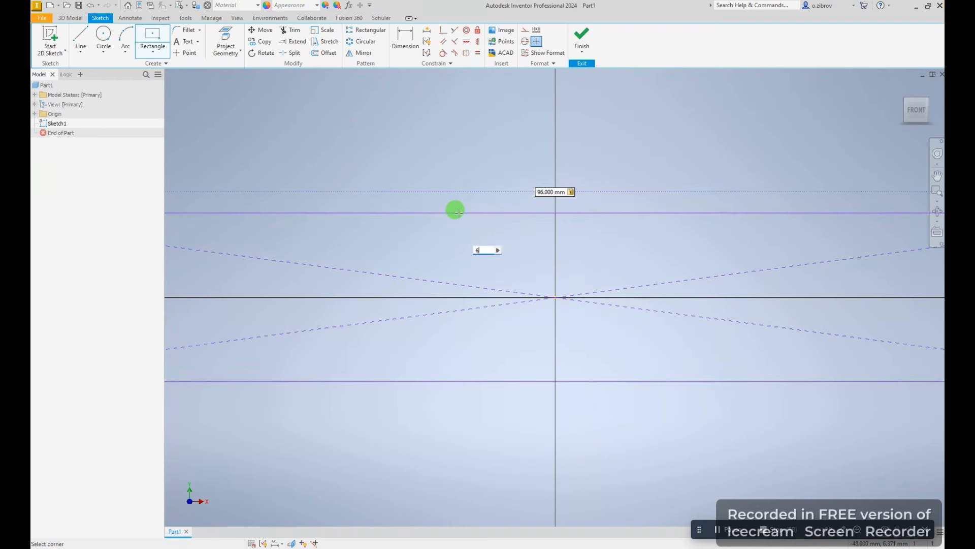
text(64)
key(Return)
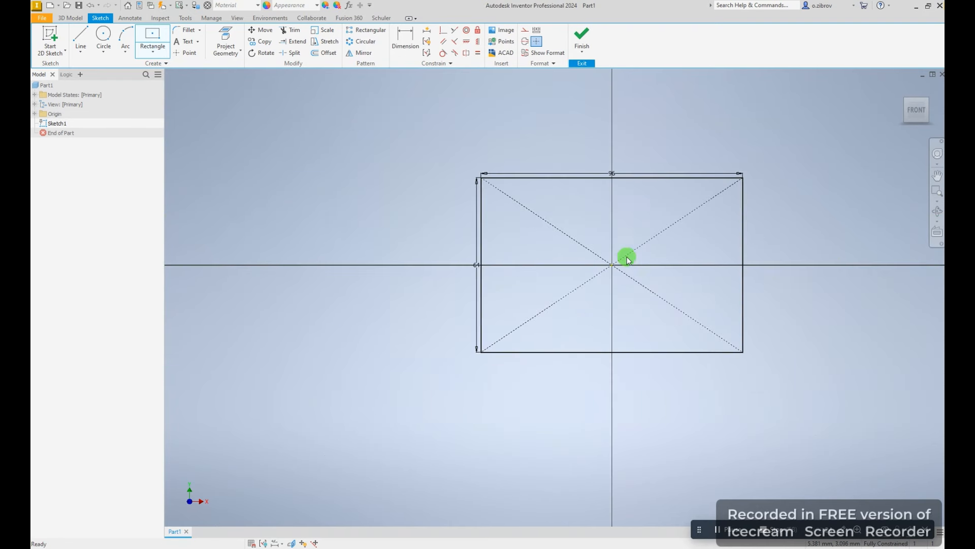
click(582, 38)
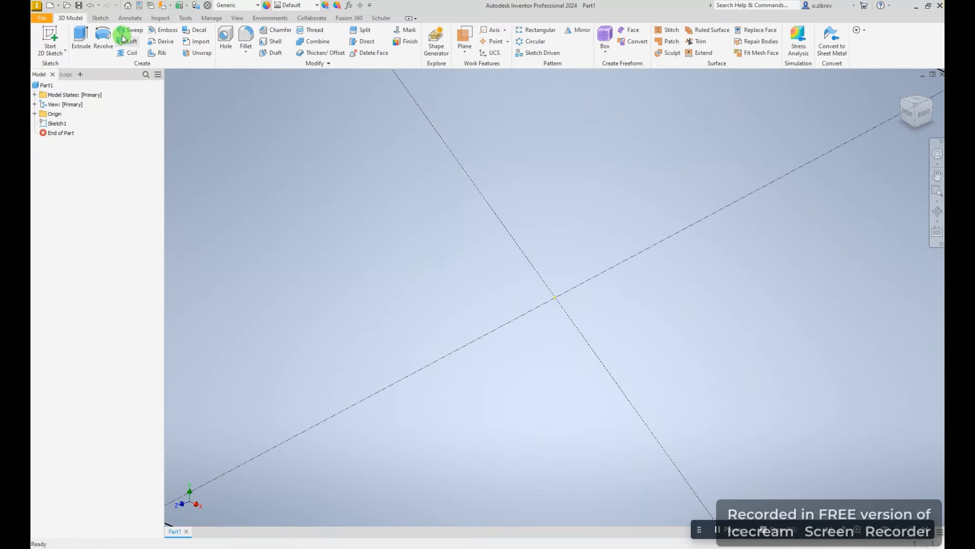
Extrude the rectangular profile 16 mm to form the base plate
click(82, 37)
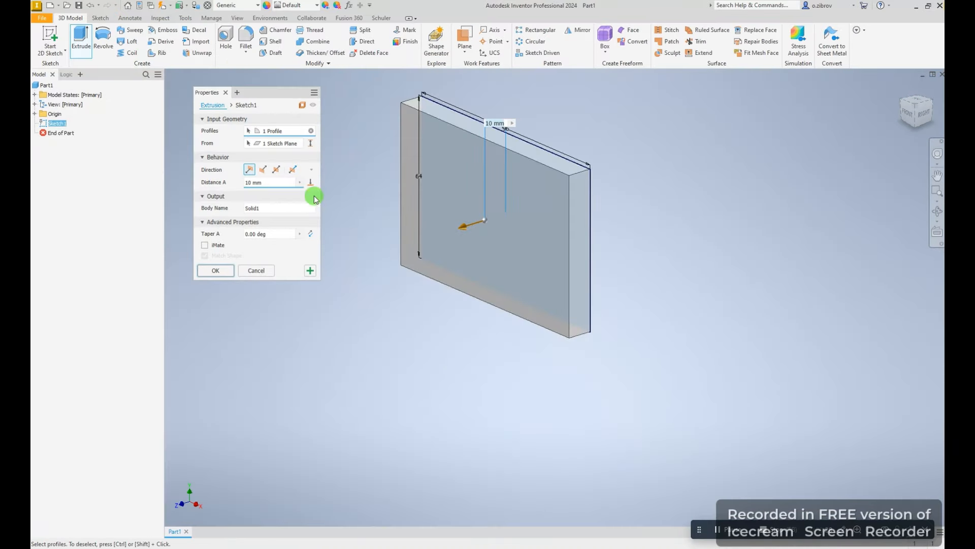
drag(244, 186, 224, 186)
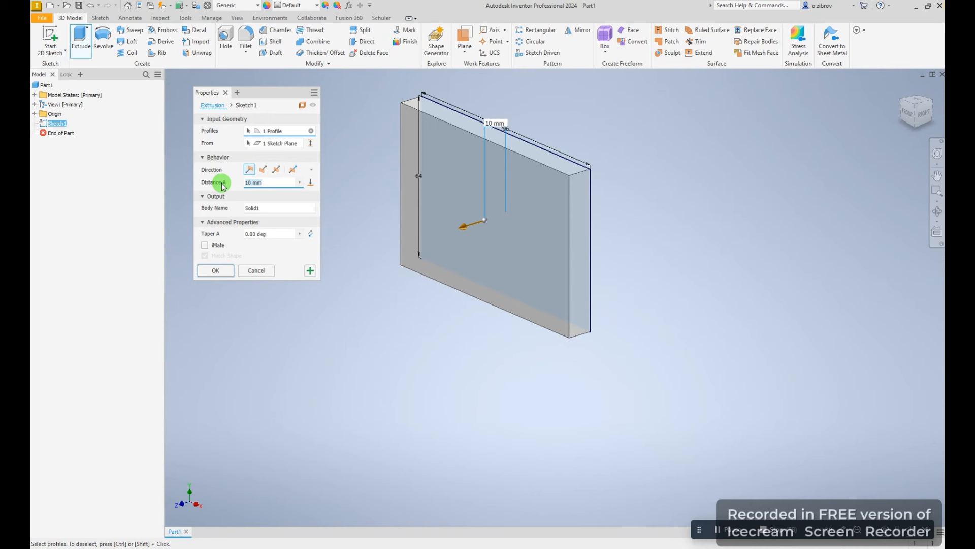
text(16)
key(Return)
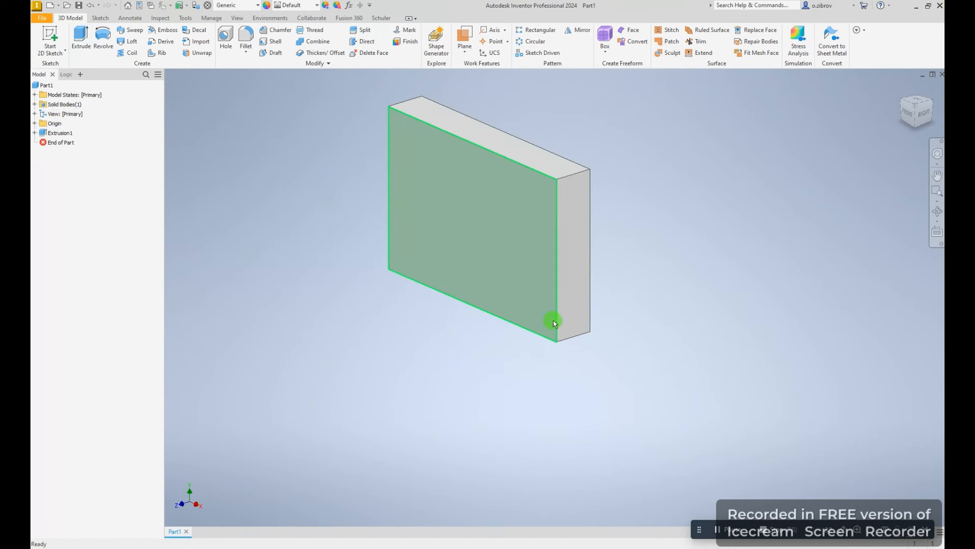
Start a sketch on the plate's large front face and draw a two-point rectangle about 12 mm wide above the plate's upper-left corner
shift+middle_drag(527, 327, 544, 276)
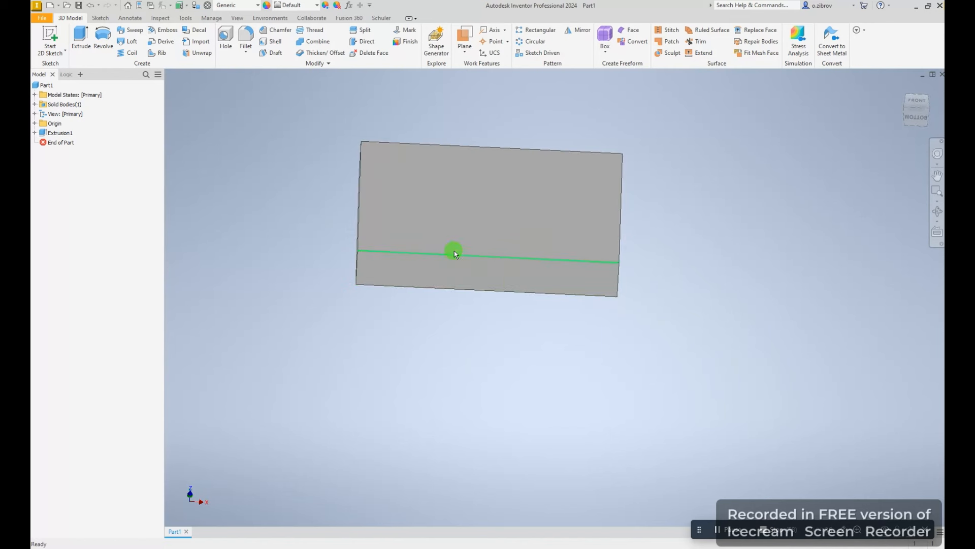
shift+middle_drag(489, 239, 521, 369)
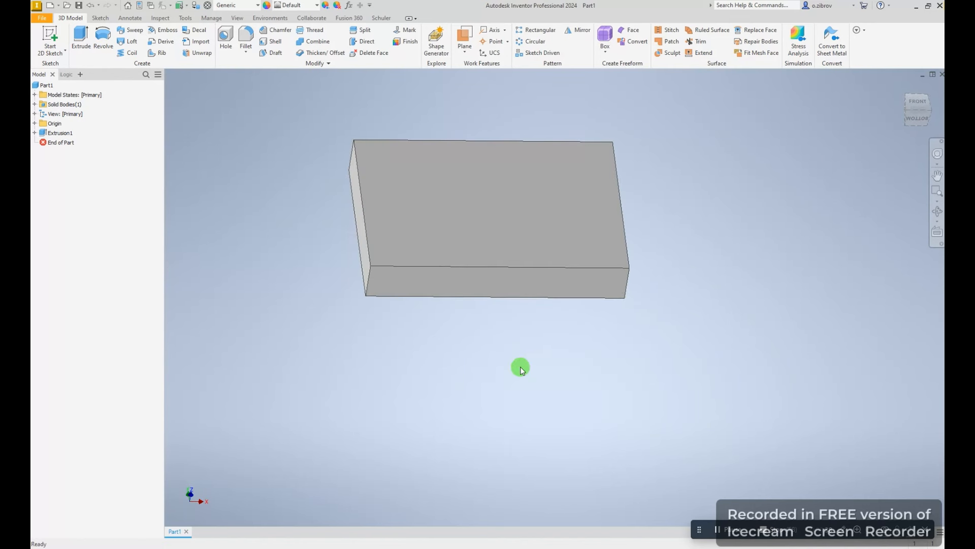
click(410, 201)
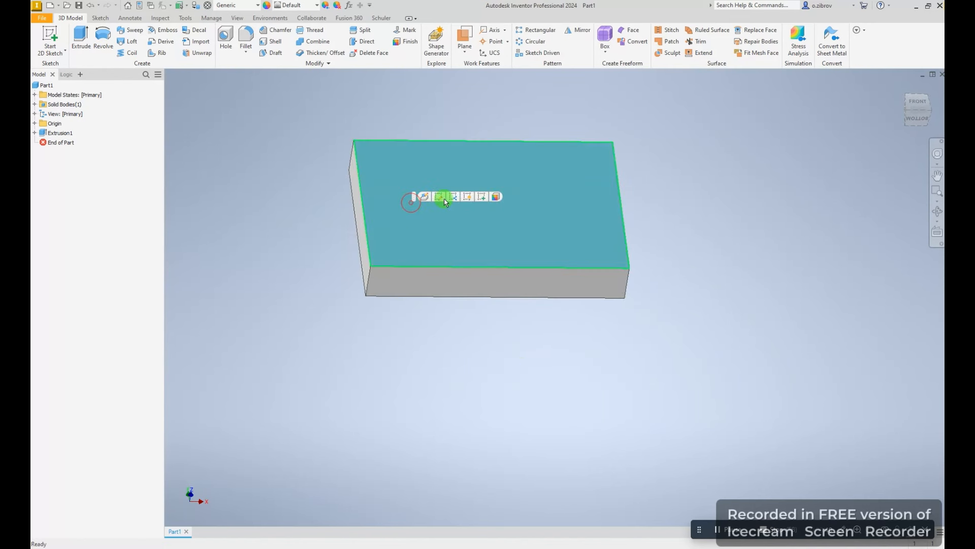
click(483, 197)
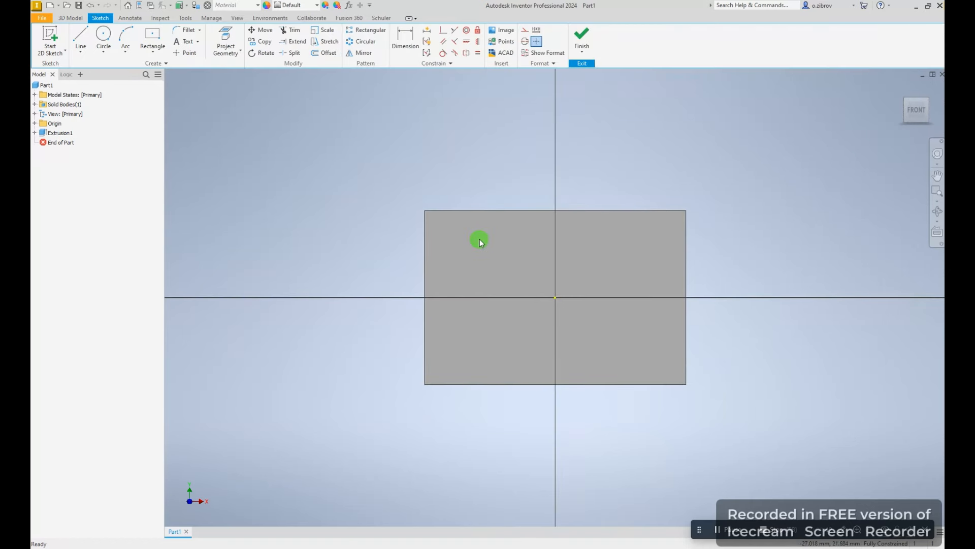
click(152, 50)
click(165, 73)
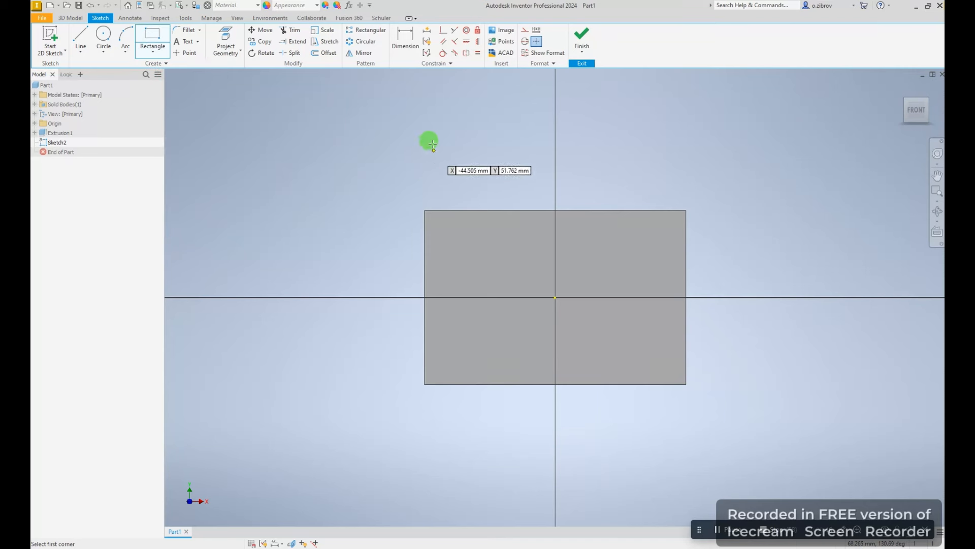
click(423, 105)
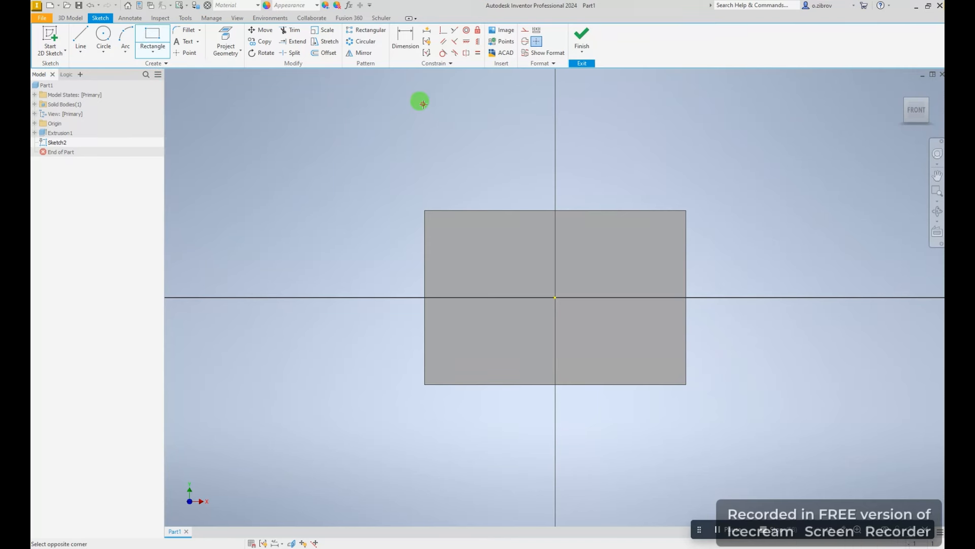
click(456, 192)
Dimension the narrow rectangle's width and set it to 16 mm
click(405, 45)
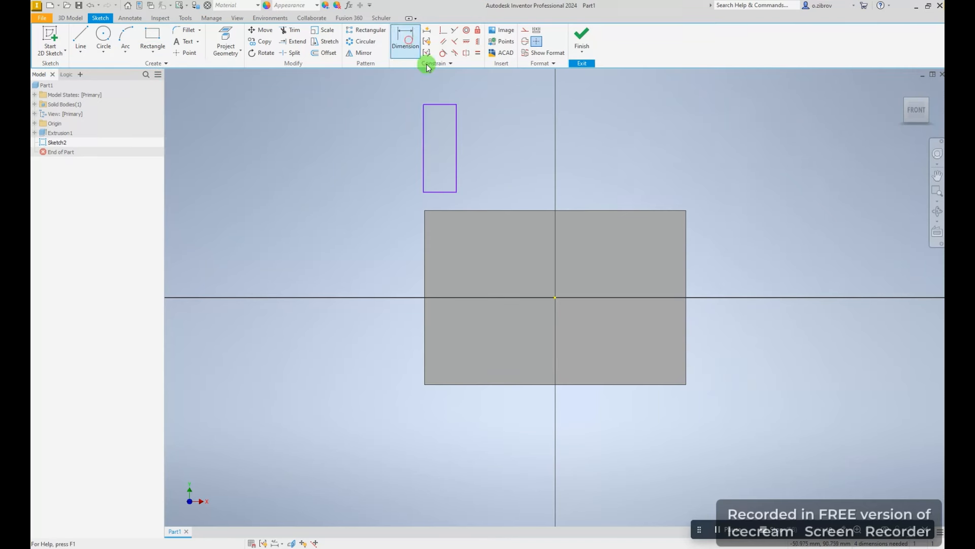
click(431, 92)
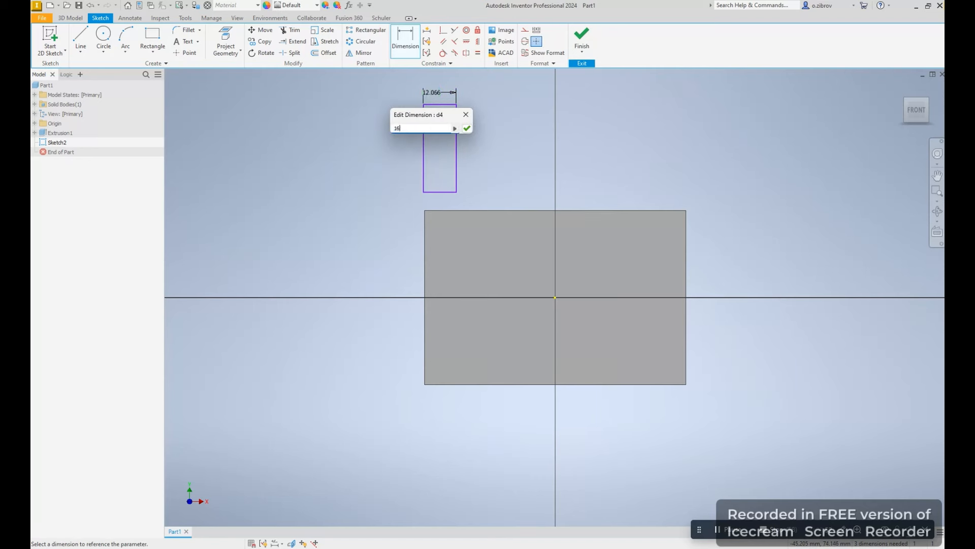
key(Return)
middle_drag(479, 120, 496, 228)
key(Escape)
Project the plate's upper, left and lower edges into the sketch
click(231, 40)
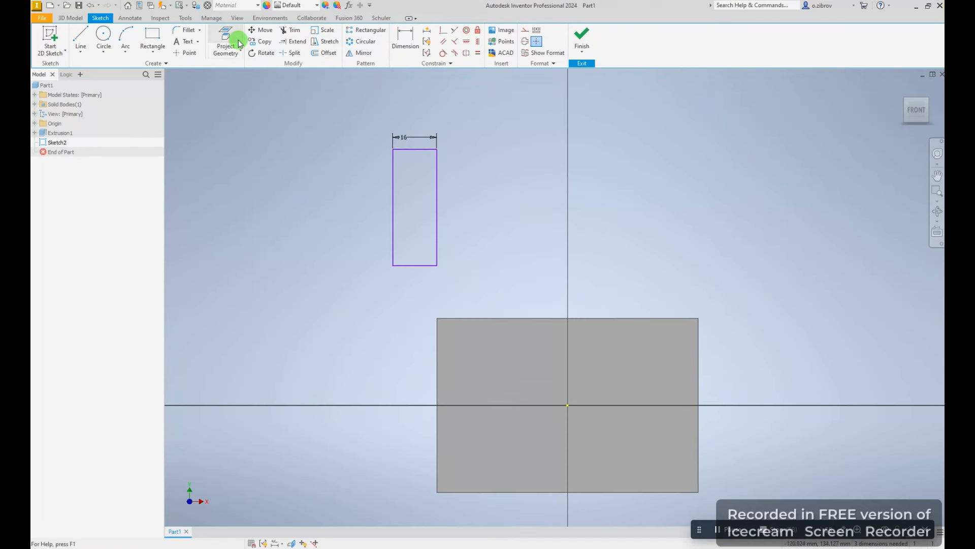
click(459, 318)
click(438, 328)
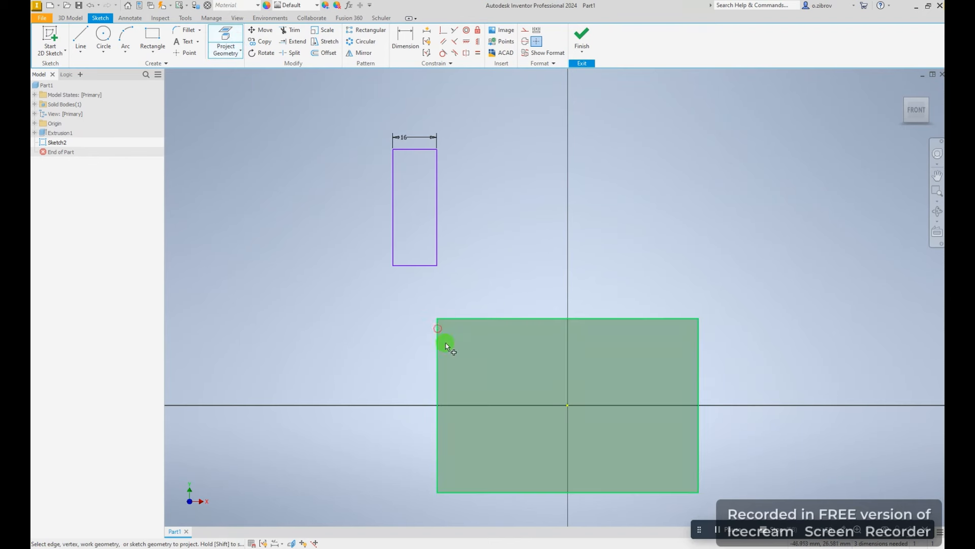
click(473, 492)
key(Escape)
Convert the three projected plate edges to construction lines
click(439, 375)
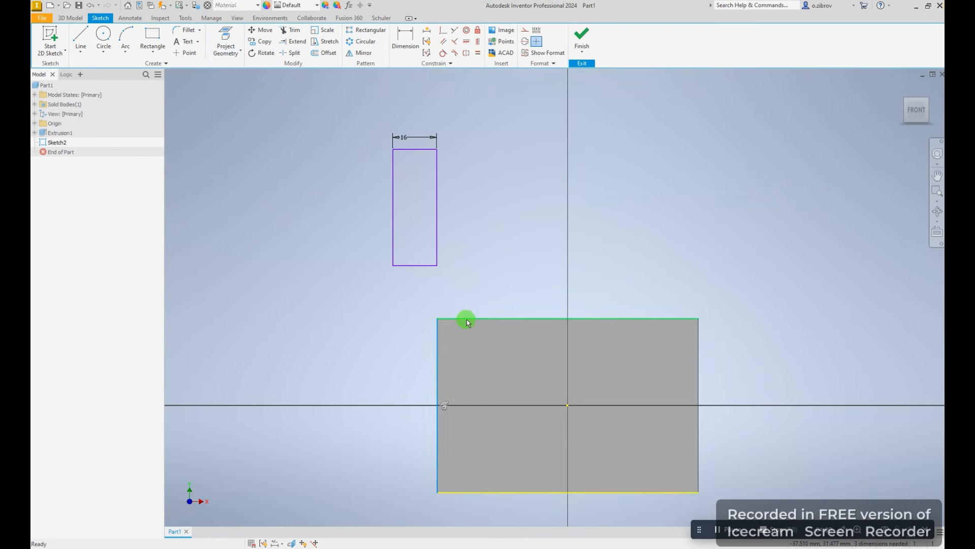
click(465, 319)
click(508, 491)
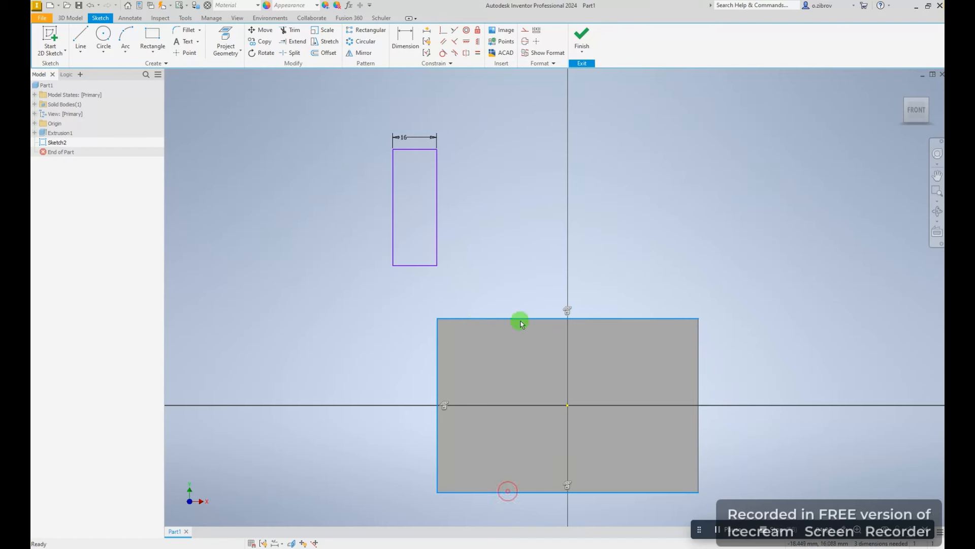
click(525, 32)
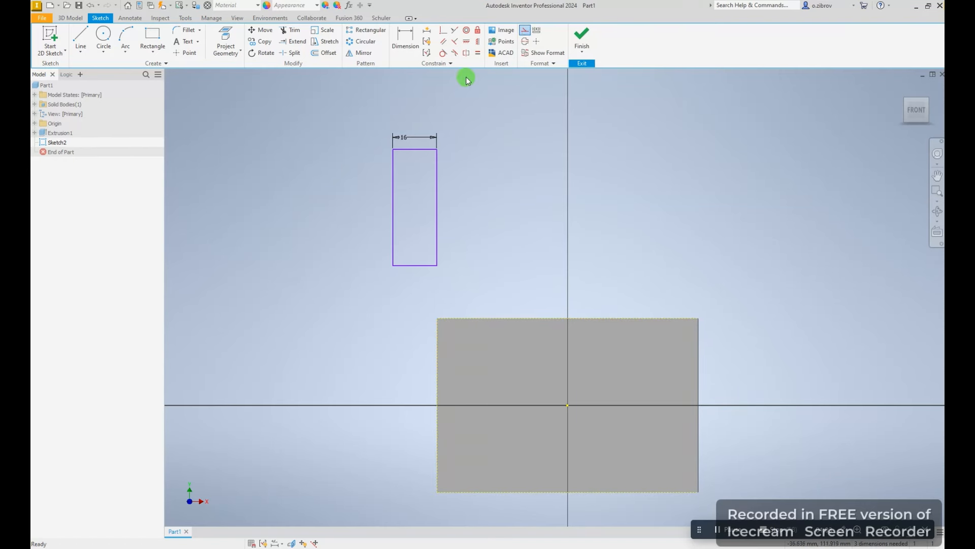
Make the rectangle's left, lower and upper sides collinear with the matching projected plate edges, and finish the sketch
click(393, 185)
click(462, 265)
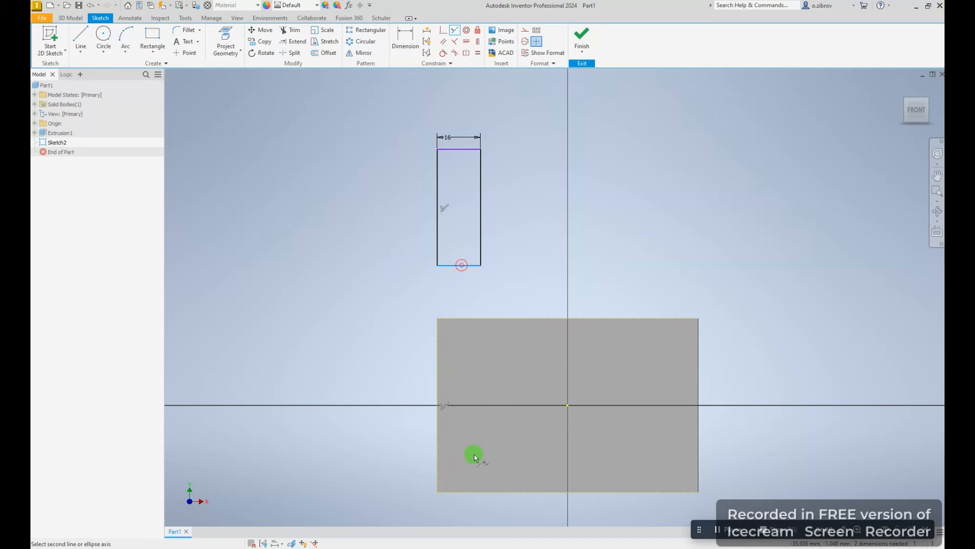
click(468, 491)
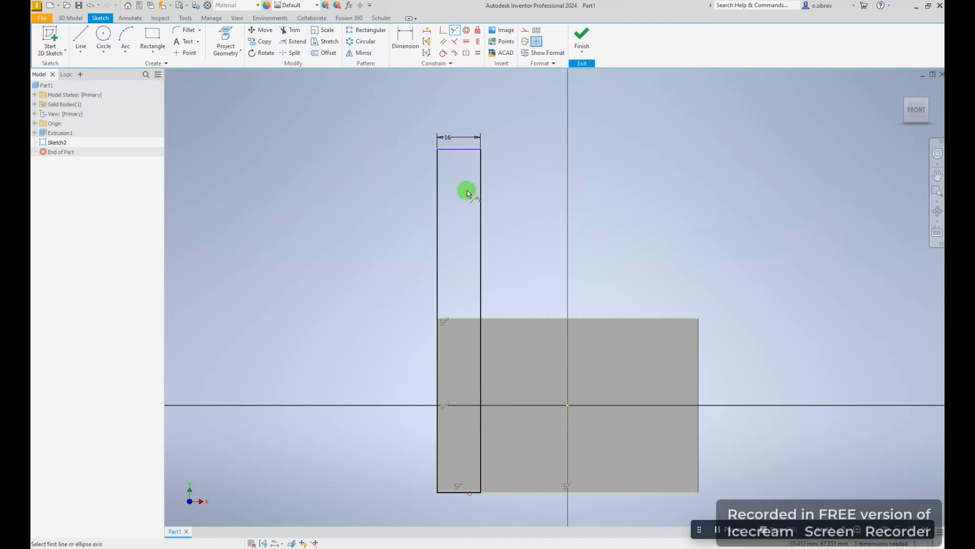
click(464, 148)
click(462, 319)
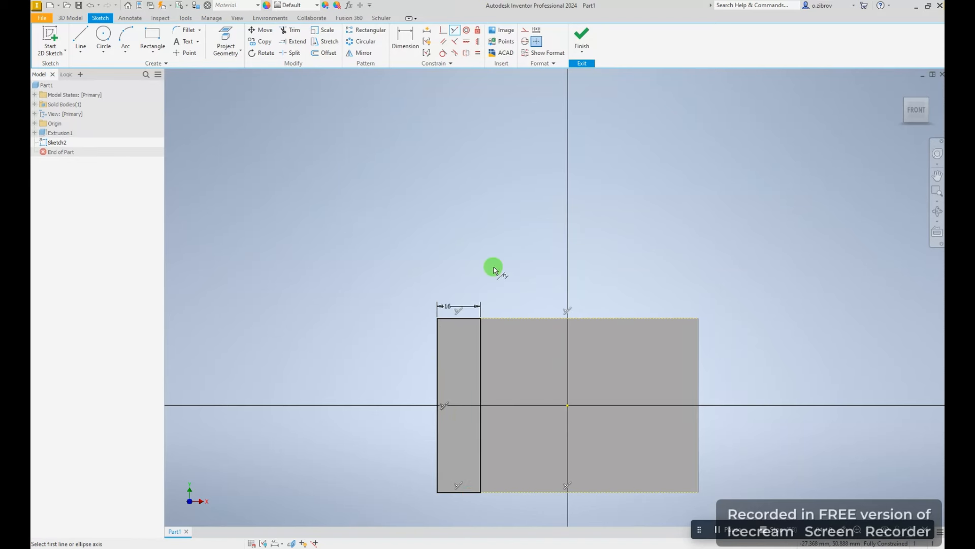
key(Escape)
click(581, 38)
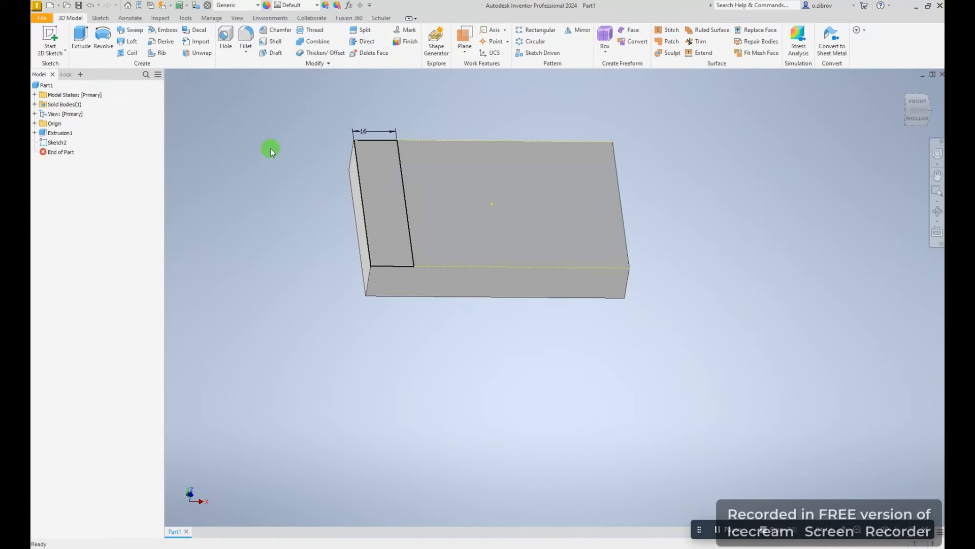
Extrude the 16 mm wide strip 48 mm outward from the plate, joining it as an upright wall
click(81, 39)
click(259, 181)
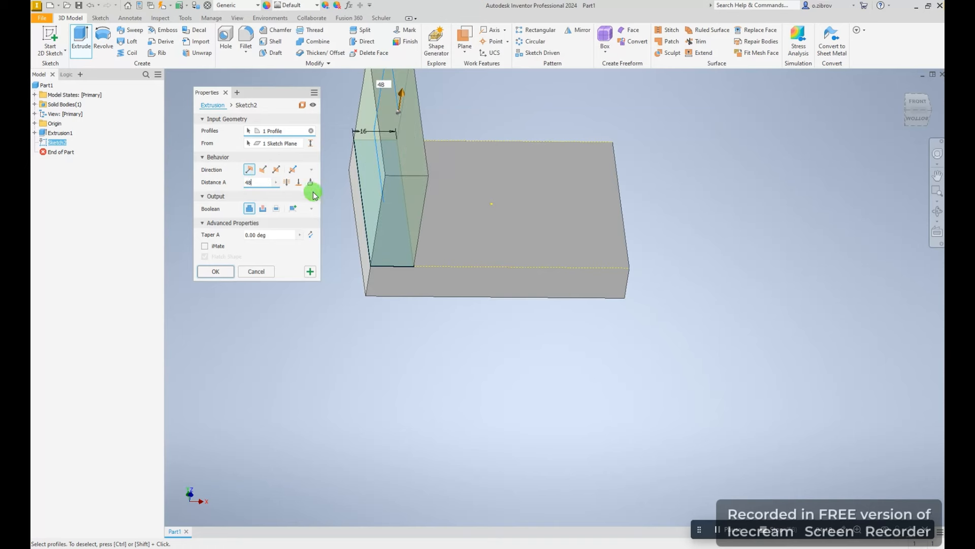
click(219, 277)
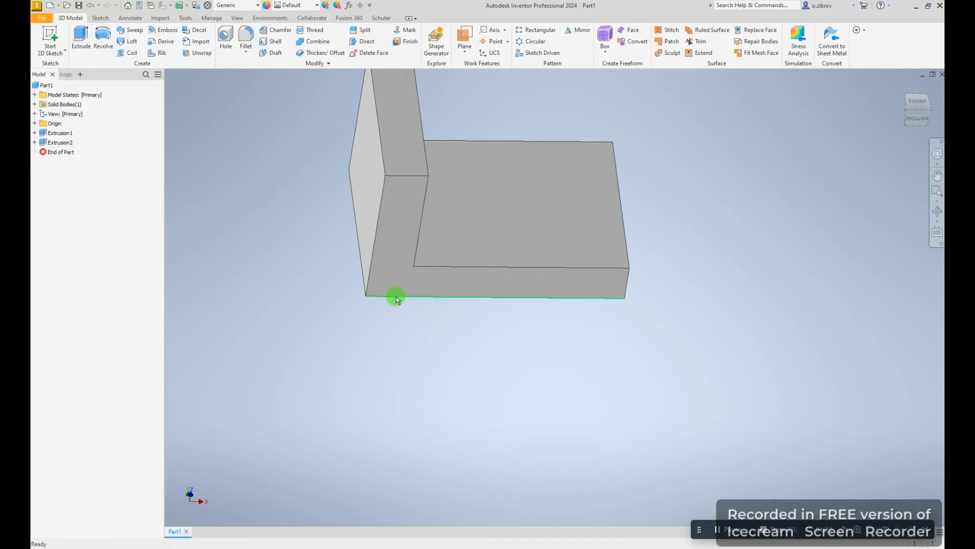
Fillet the short edge at one upper corner of the upright wall with a large constant radius
shift+middle_drag(395, 293, 356, 280)
middle_drag(405, 223, 417, 315)
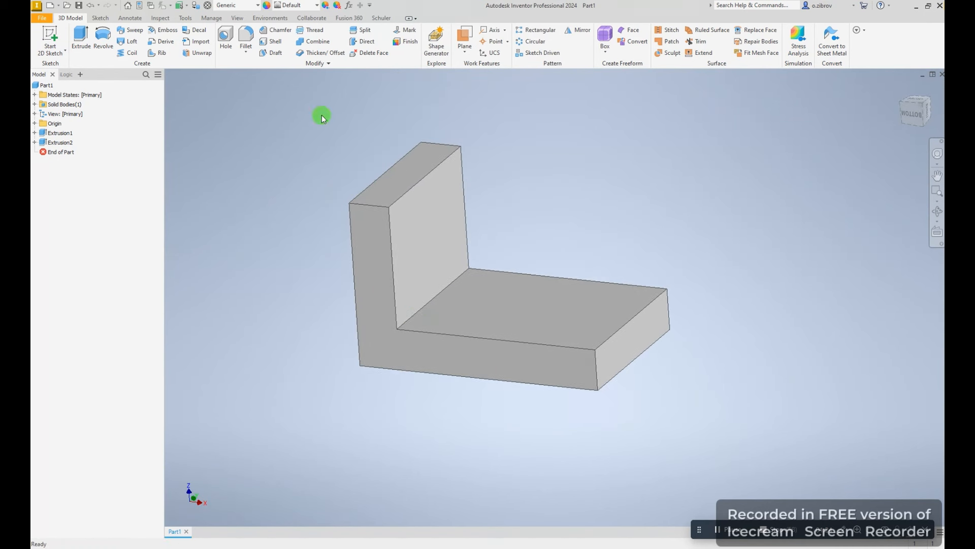
click(247, 37)
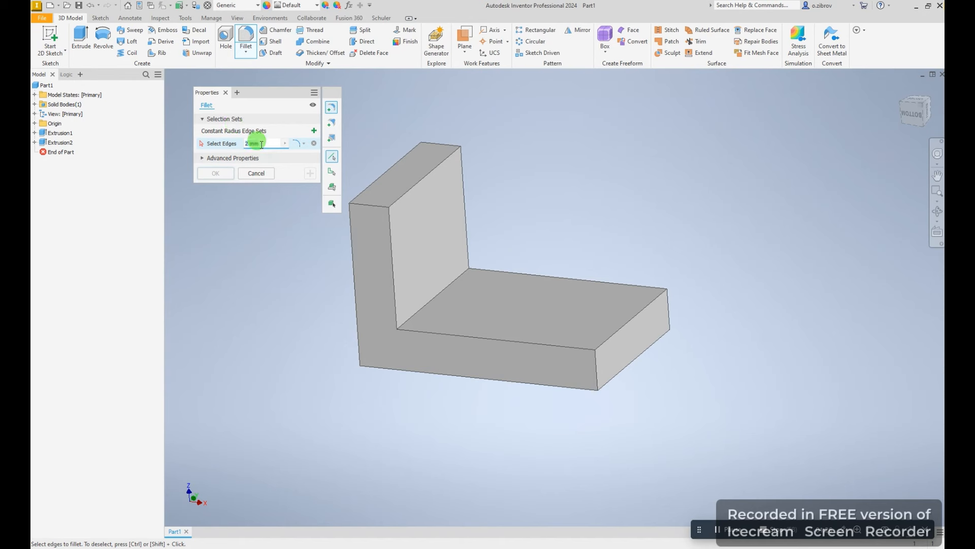
click(374, 210)
mouse_move(388, 242)
shift+middle_down()
mouse_move(305, 224)
mouse_move(312, 234)
shift+middle_up()
click(217, 174)
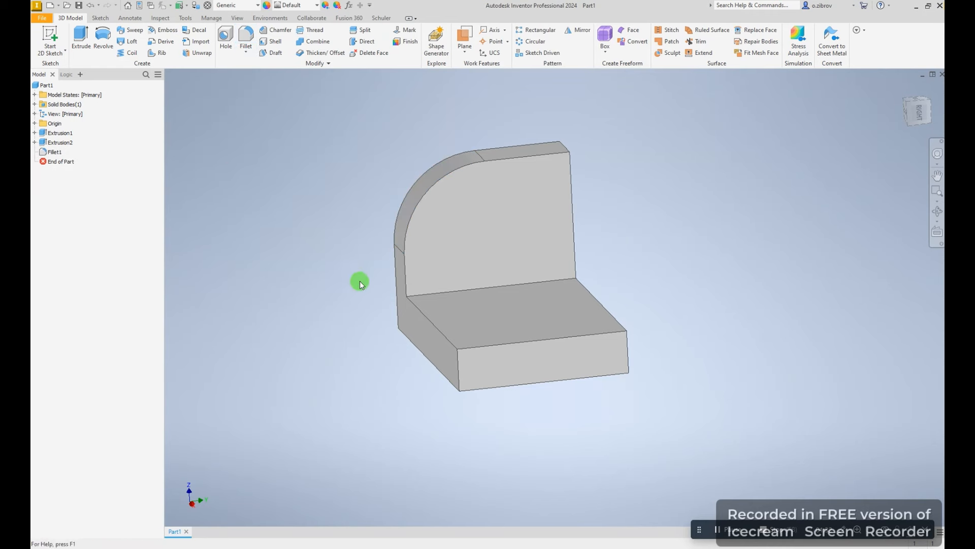
Start a new sketch on the L-shaped side face of the bracket
mouse_move(359, 278)
shift+middle_down()
mouse_move(429, 272)
mouse_move(396, 266)
mouse_move(400, 297)
shift+middle_up()
middle_drag(614, 251, 567, 276)
click(619, 276)
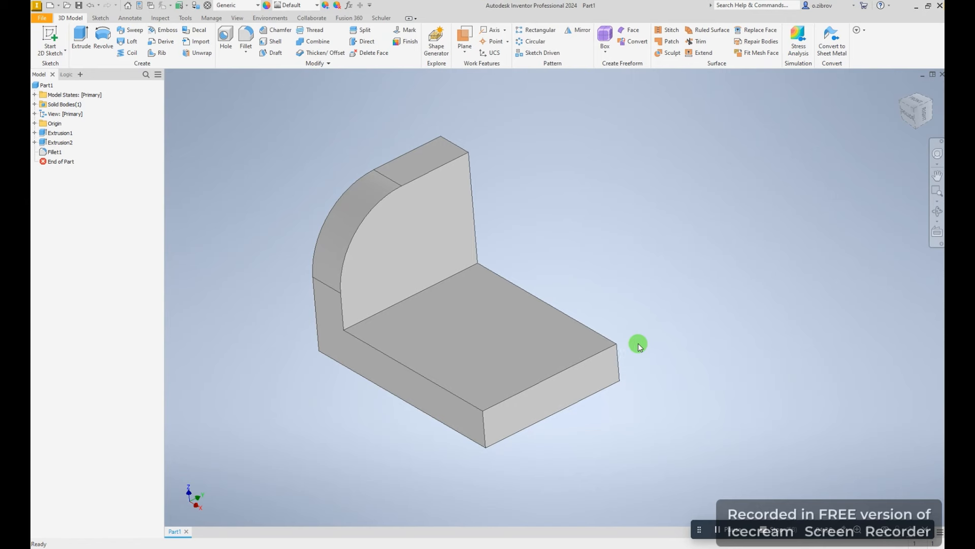
shift+middle_drag(639, 347, 507, 331)
click(617, 349)
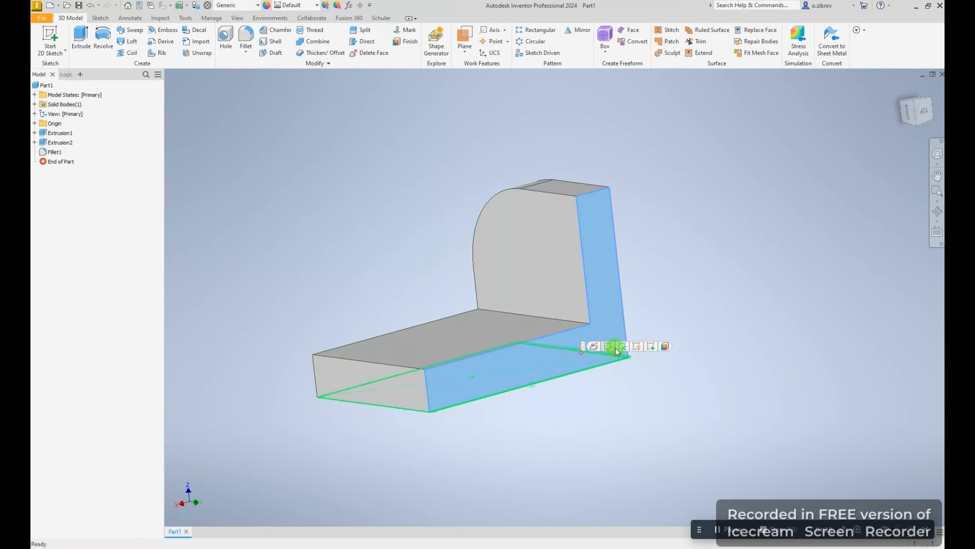
click(651, 346)
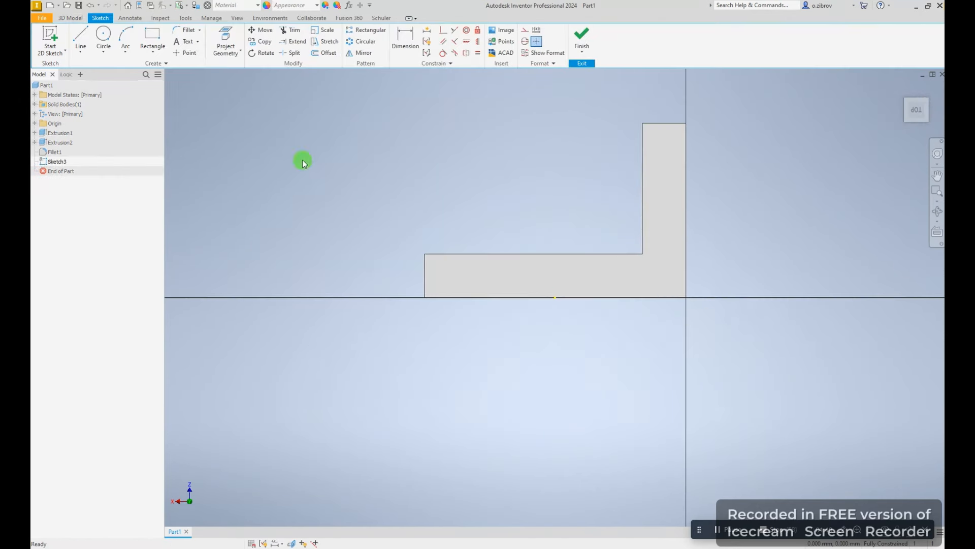
Sketch a rectangle about 42 mm wide in the open area above the base plate, beside the upright wall
click(153, 36)
click(490, 140)
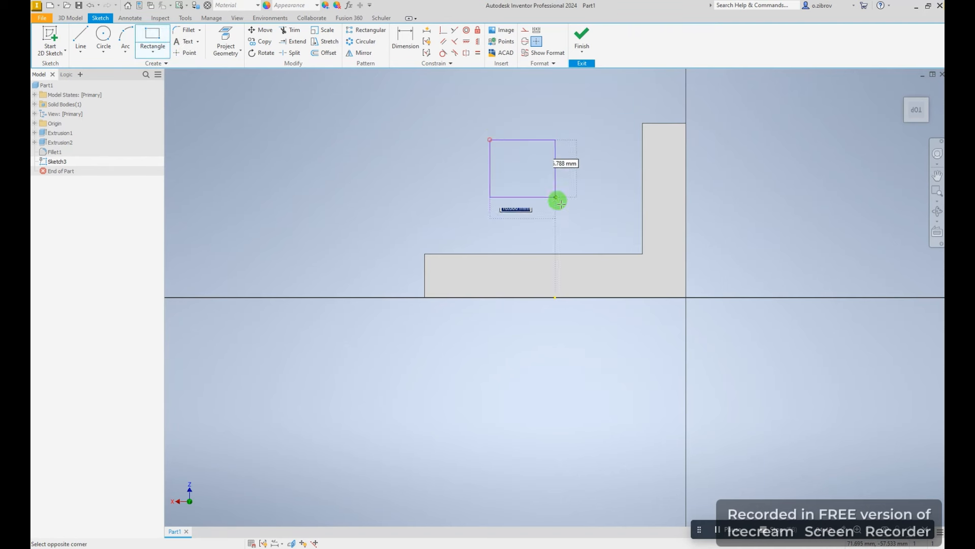
click(604, 219)
key(Escape)
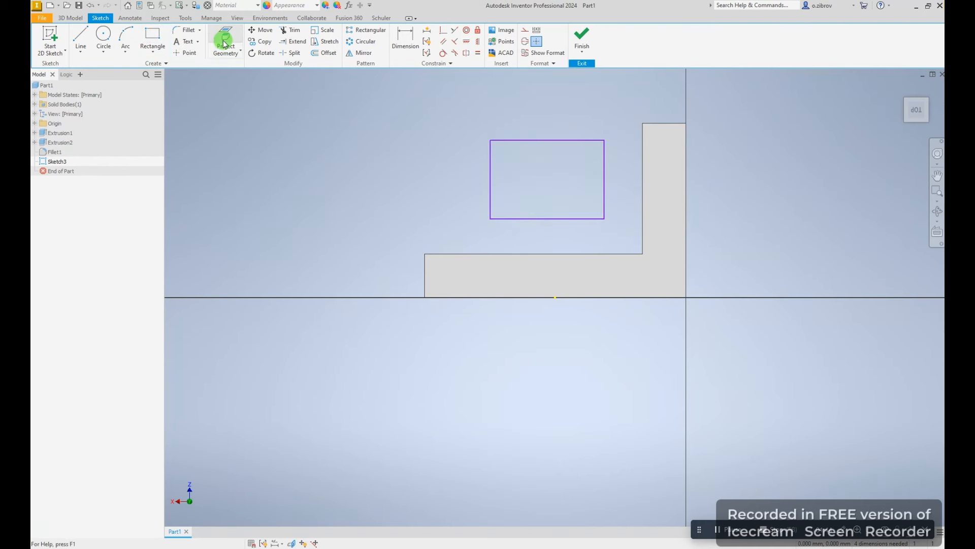
Project the plate's upper edge and the wall's inner edge into the sketch and convert them to construction lines
click(225, 44)
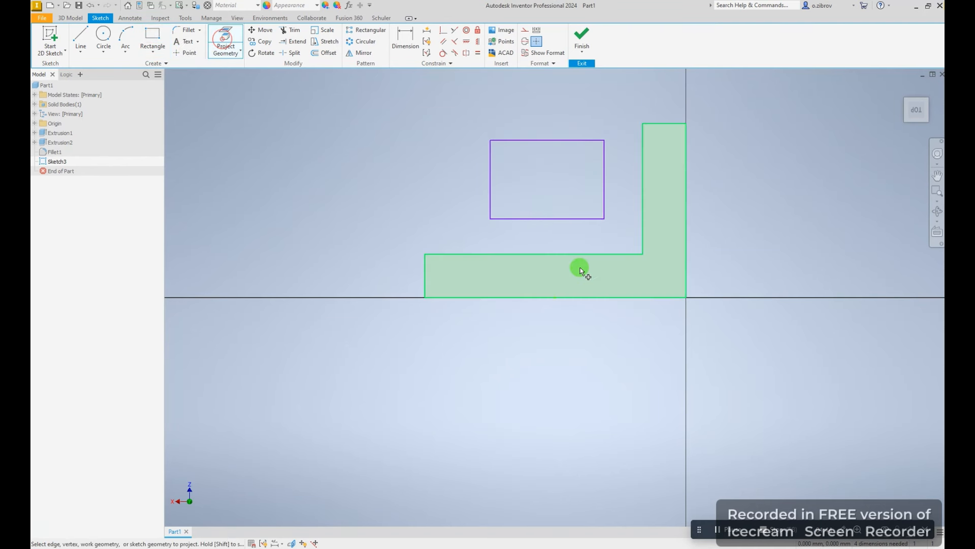
click(623, 253)
click(642, 228)
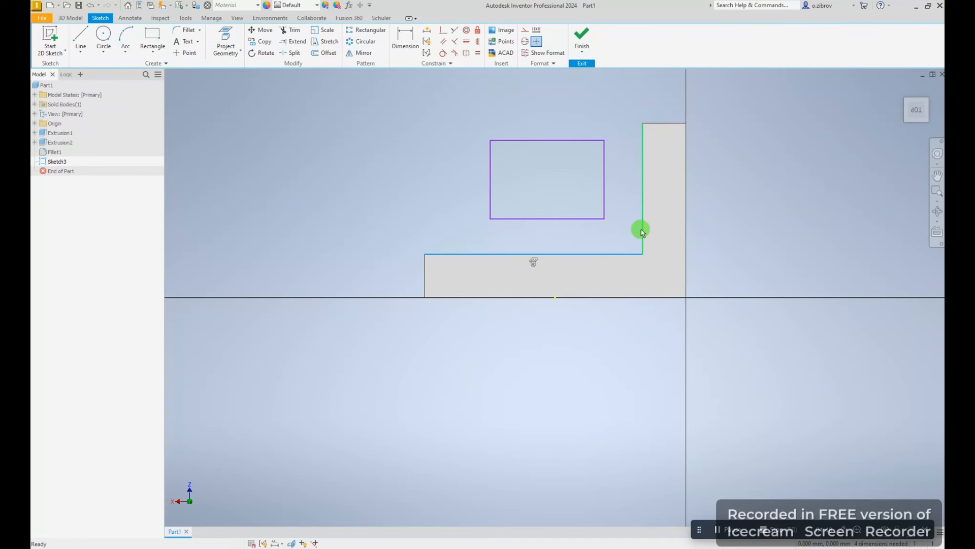
key(Escape)
click(524, 30)
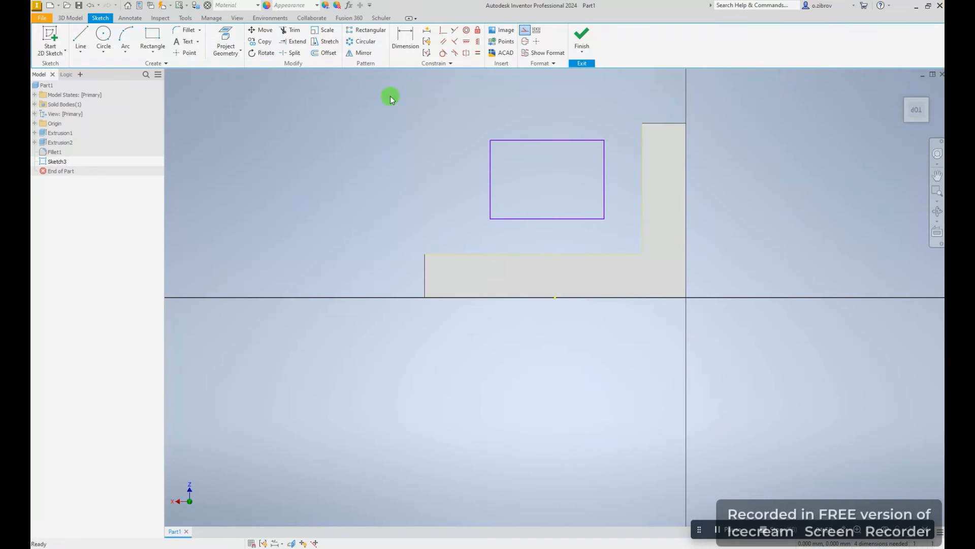
Make the rectangle's lower side collinear with the projected plate edge and its right side collinear with the projected wall edge
click(455, 30)
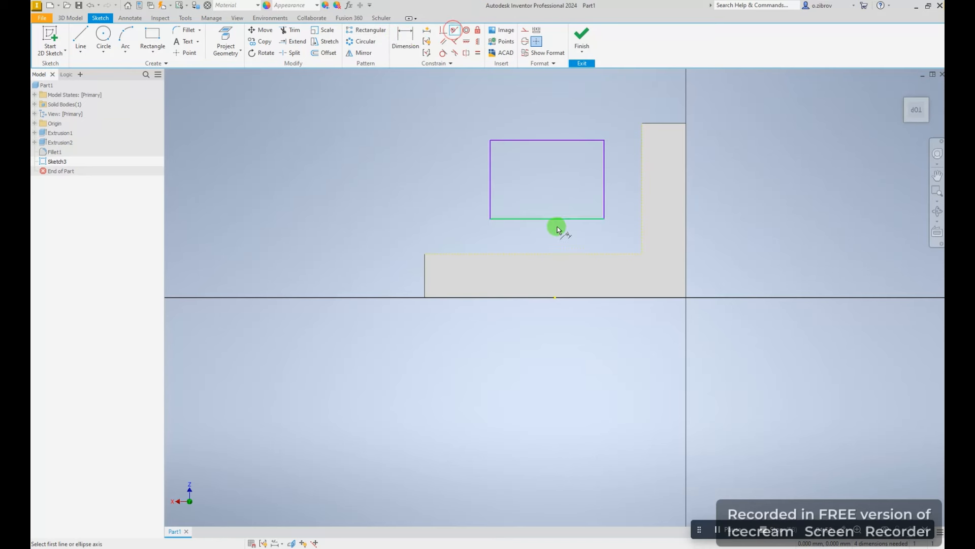
click(559, 219)
click(575, 253)
click(604, 203)
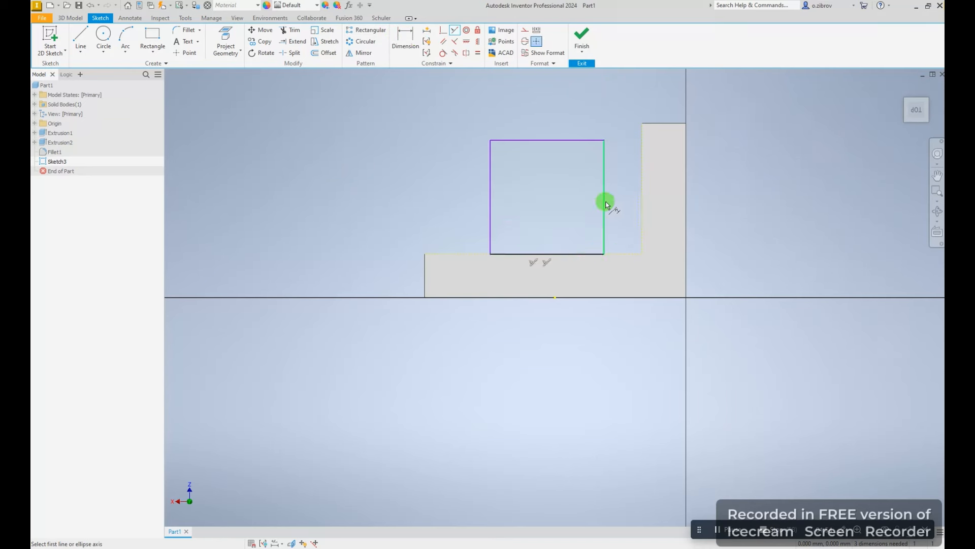
click(641, 204)
Dimension the rectangle to 40 mm wide and 28 mm high
click(406, 38)
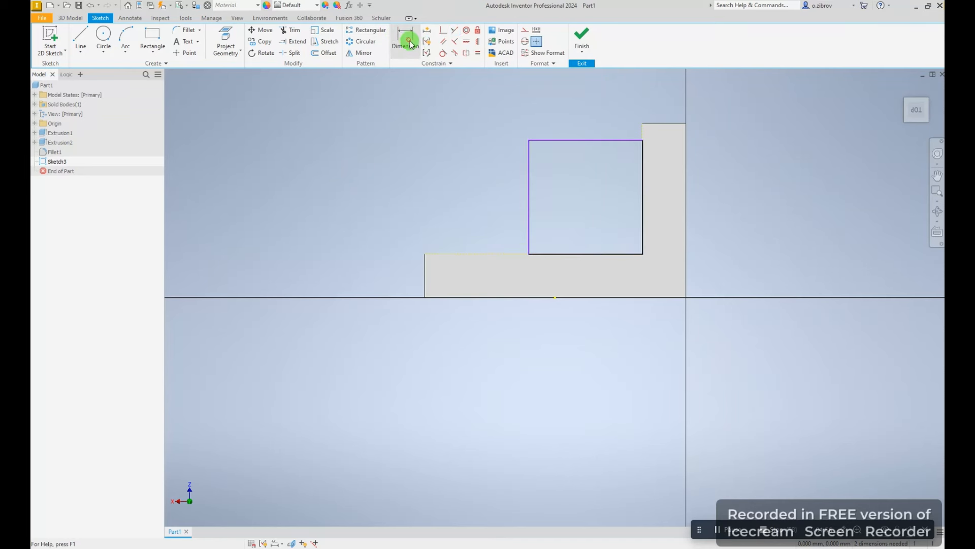
click(583, 140)
click(600, 127)
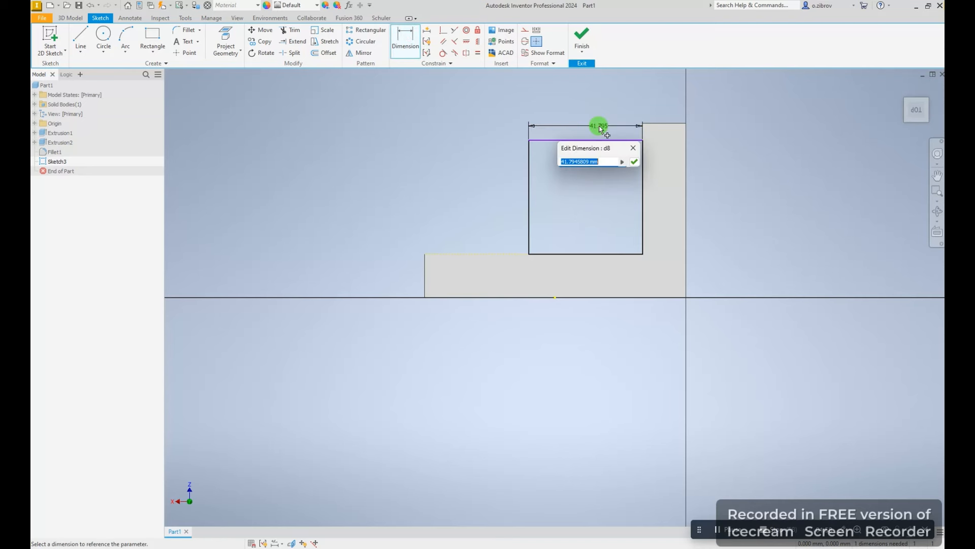
key(Return)
click(590, 164)
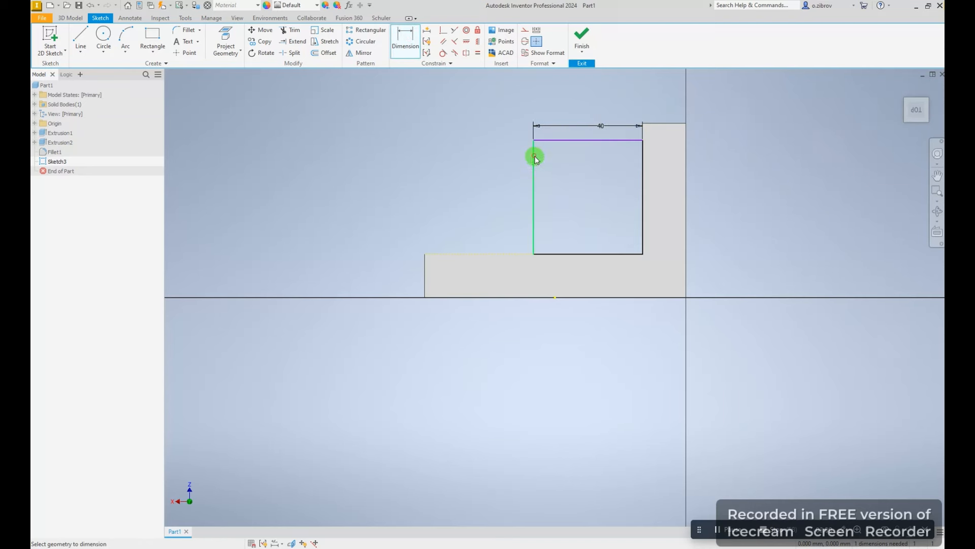
click(509, 161)
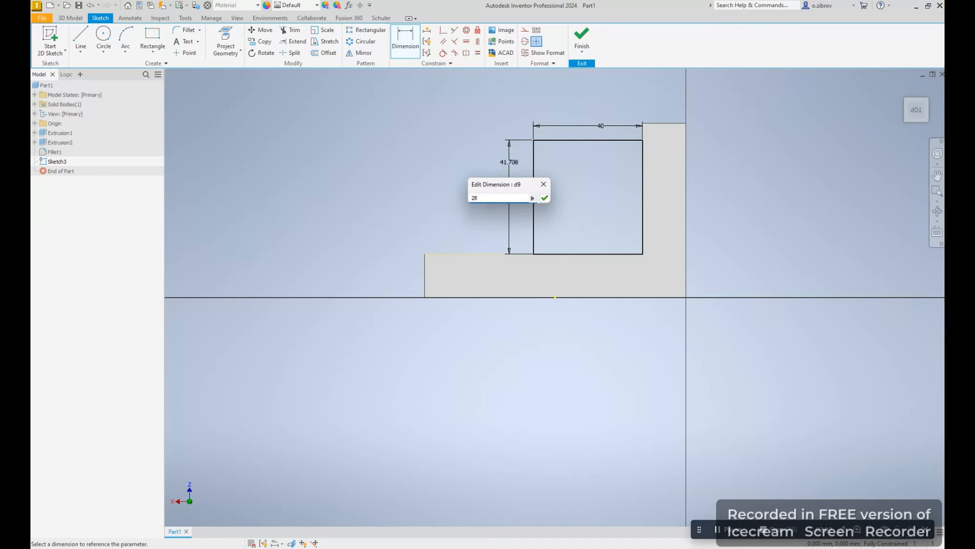
key(Return)
click(694, 258)
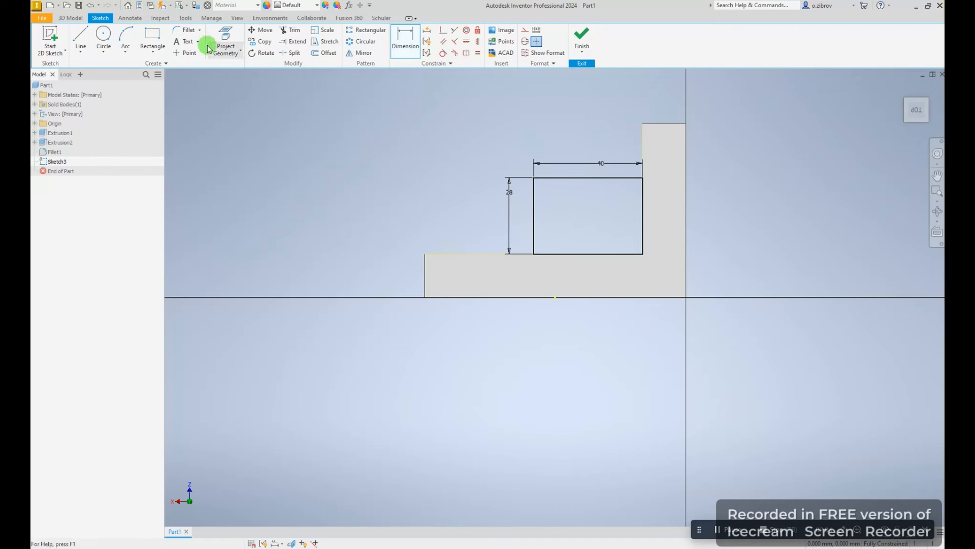
Draw a 24 mm diameter circle centred on the midpoint of the rectangle's upper side
click(102, 36)
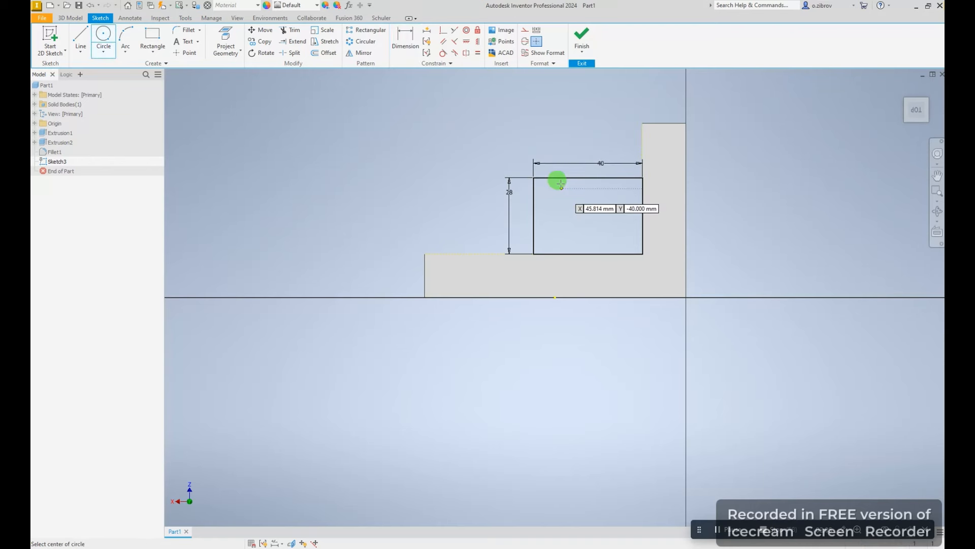
click(588, 178)
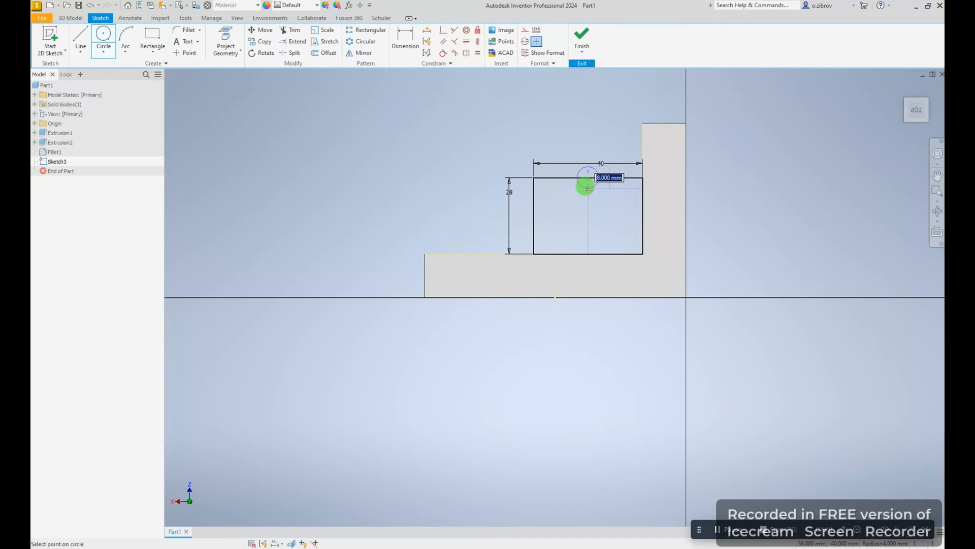
text(24)
key(Return)
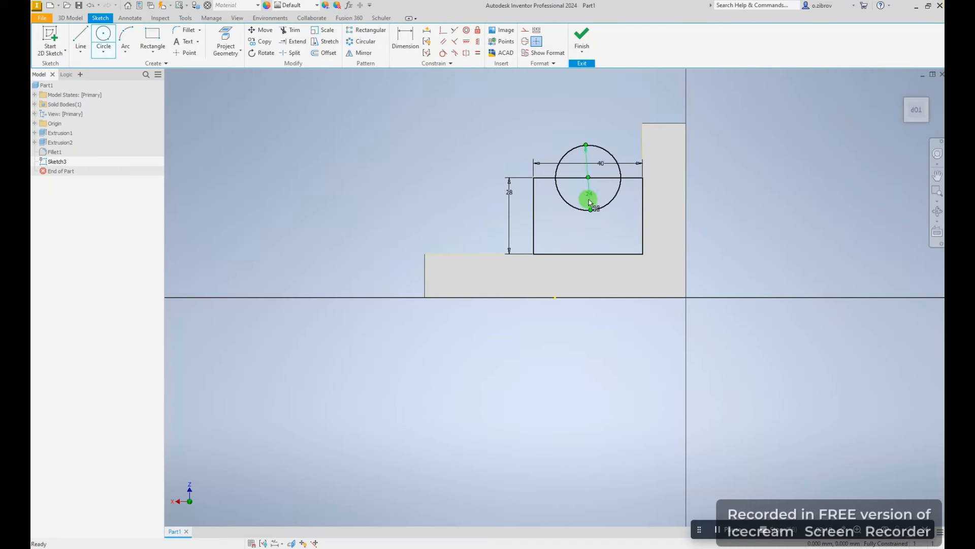
key(Escape)
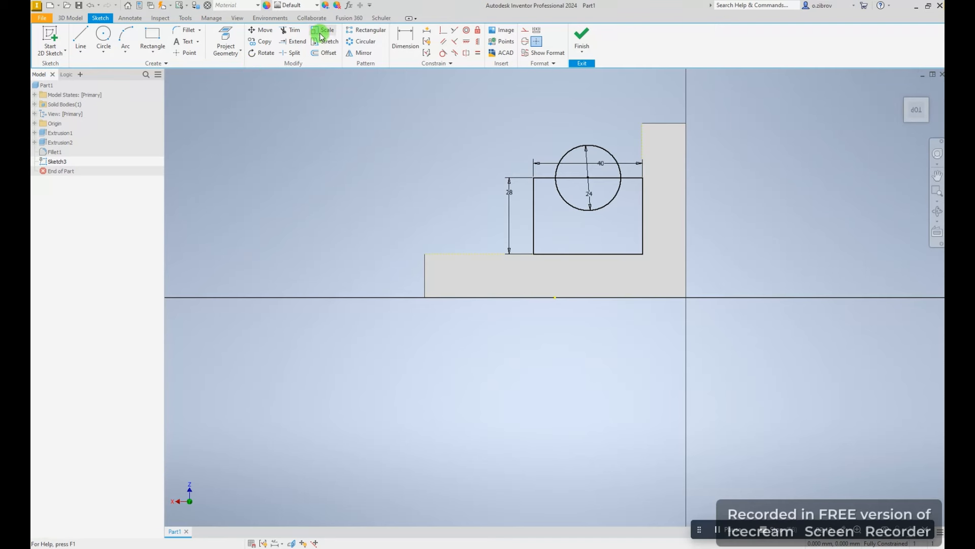
Trim the circle's upper half and the line segment inside it to leave a semicircular notch in the rectangle
click(290, 30)
drag(569, 182, 604, 181)
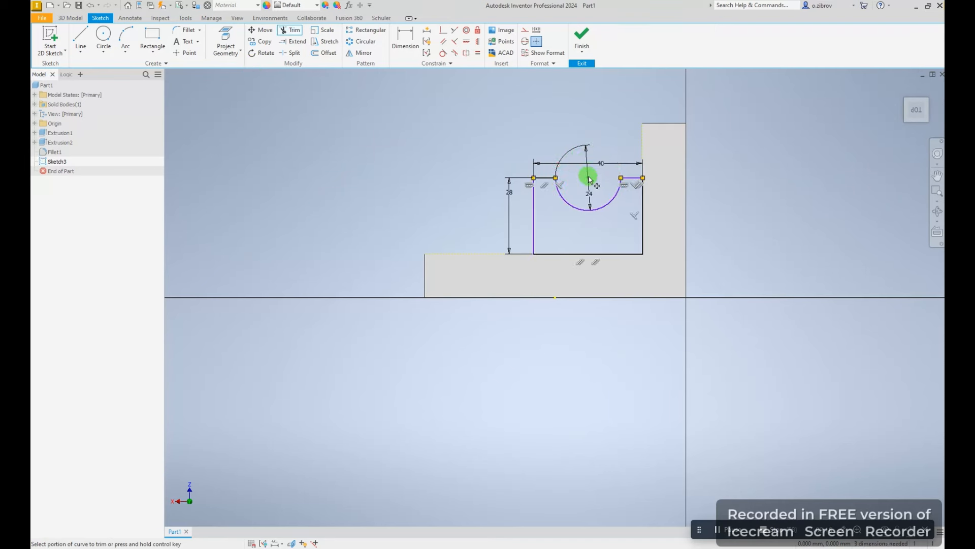
click(589, 178)
Dimension the notch arc's lowest point 20 mm horizontally from the profile's left side
scroll(592, 188, down, 5)
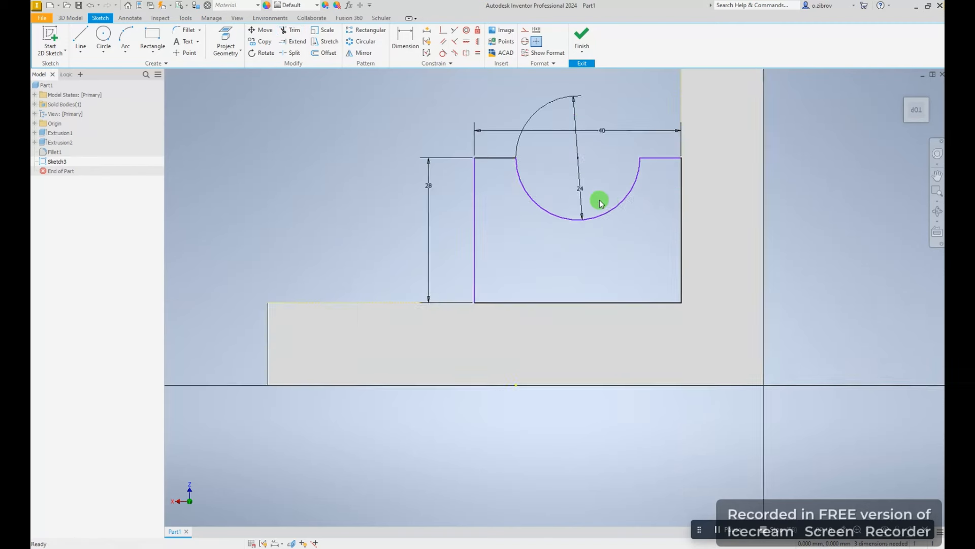
middle_drag(603, 224, 607, 253)
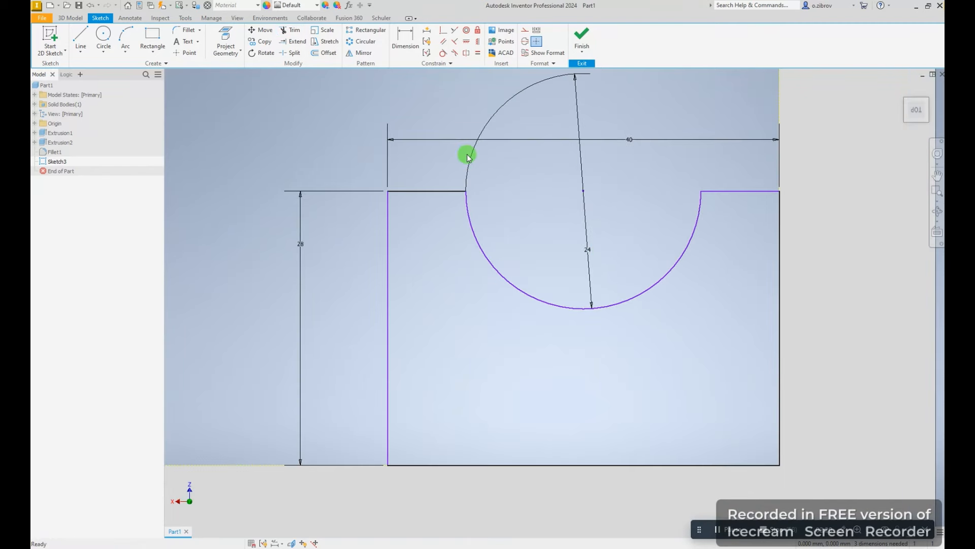
click(405, 40)
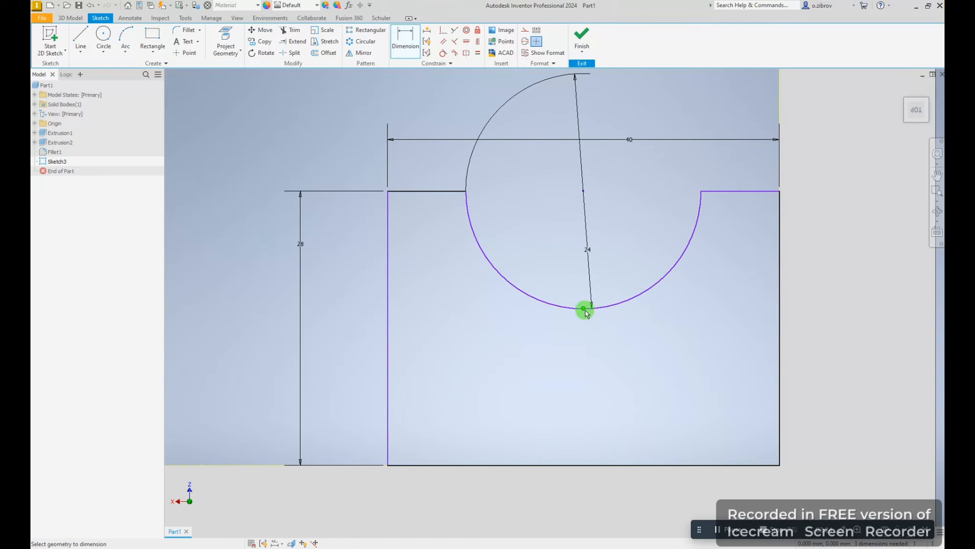
click(391, 317)
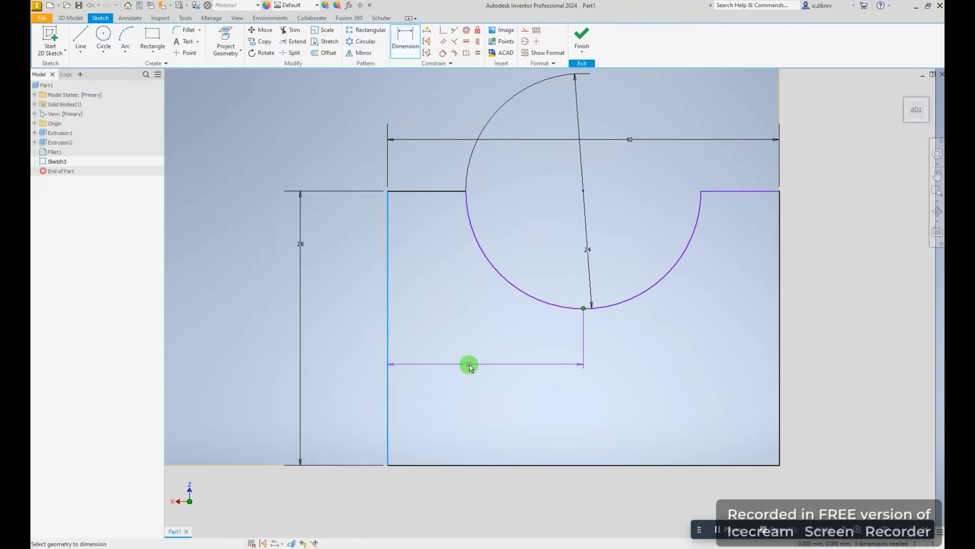
click(467, 364)
click(504, 401)
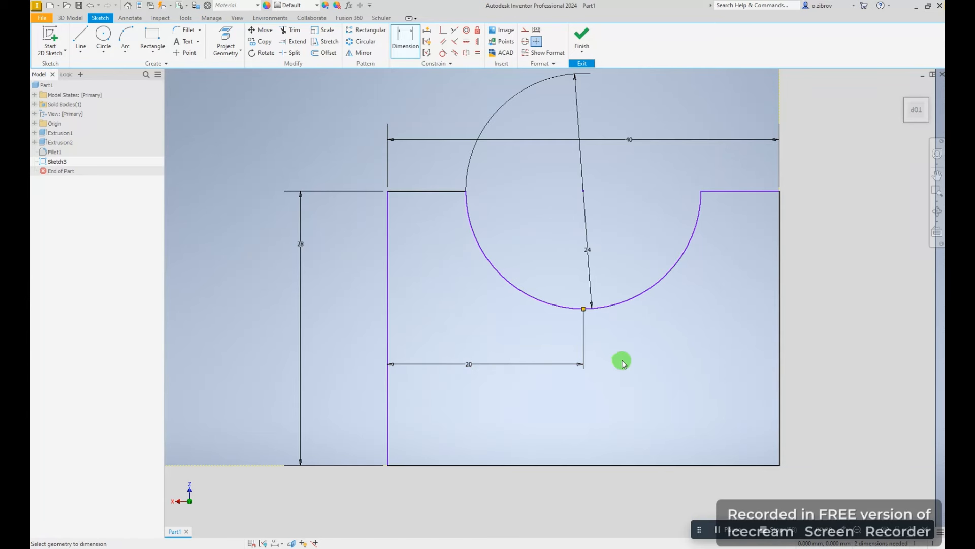
Dimension the notch depth as 12 mm from the profile's upper edge to the arc's lowest point
click(726, 199)
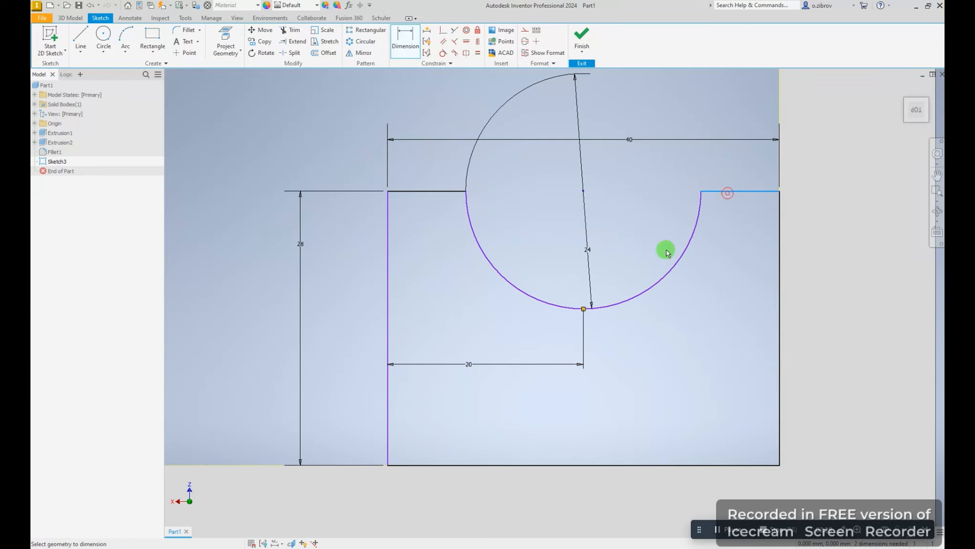
click(584, 308)
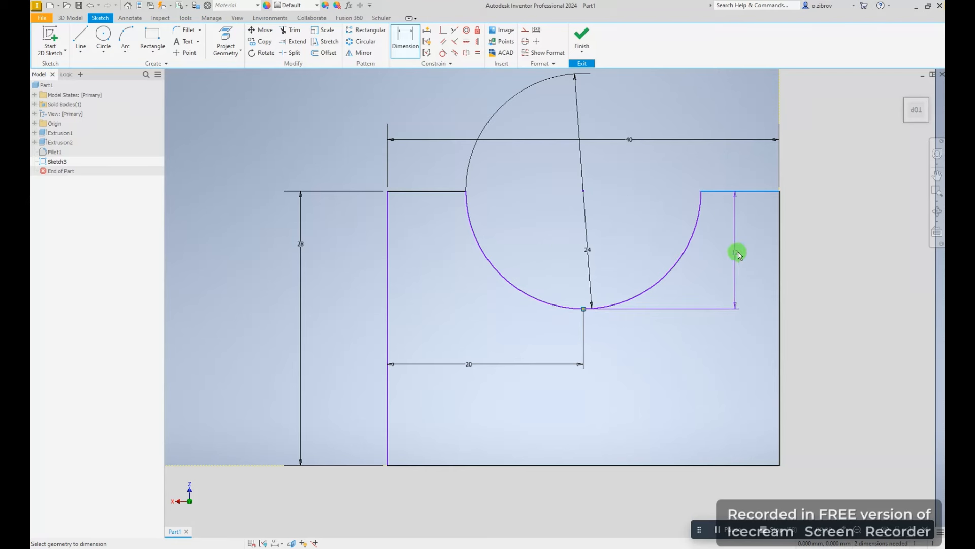
click(748, 254)
click(787, 287)
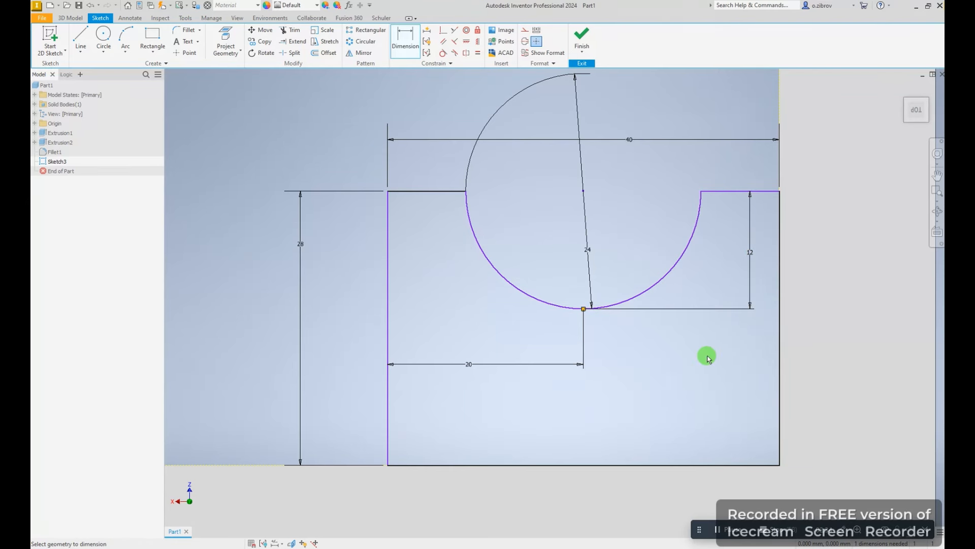
key(Escape)
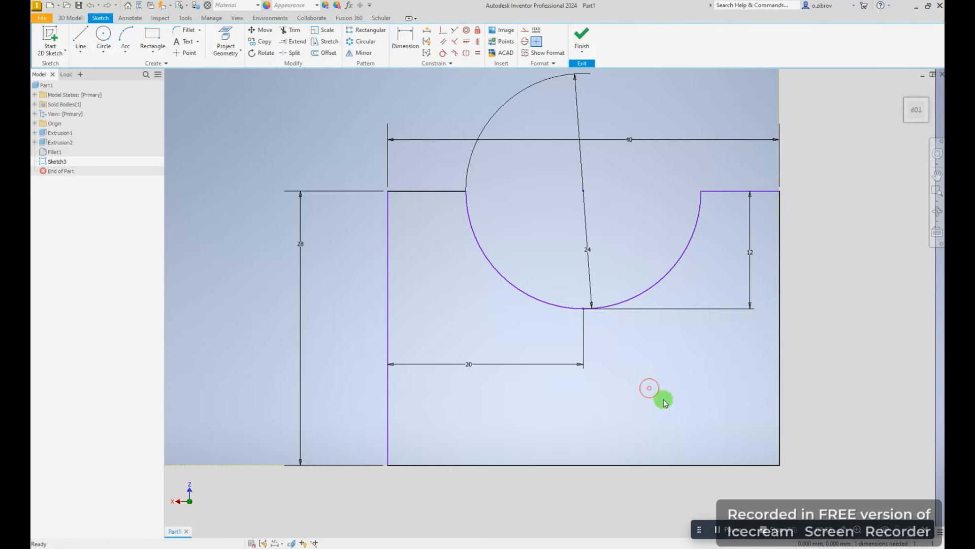
Dimension the profile's right side to 28 mm and finish the sketch
click(407, 35)
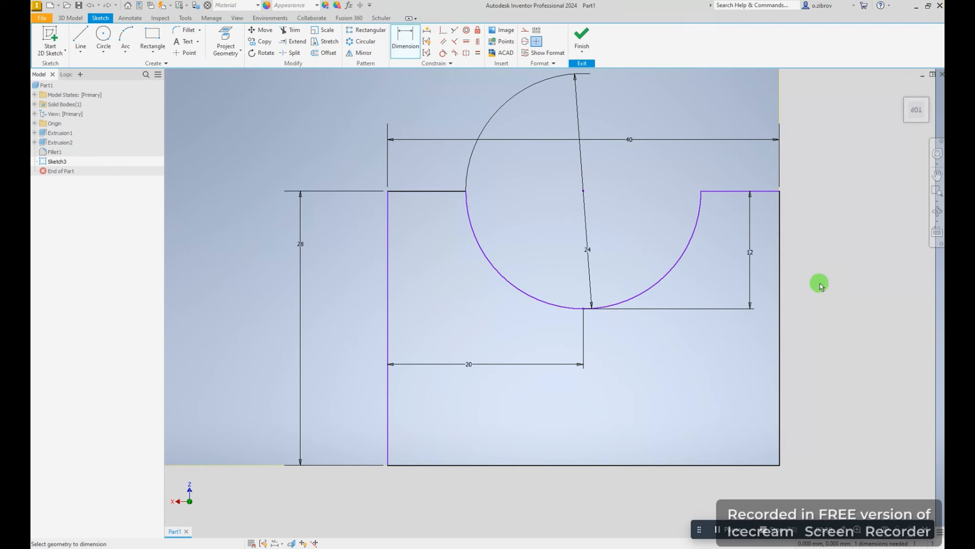
click(776, 256)
click(802, 257)
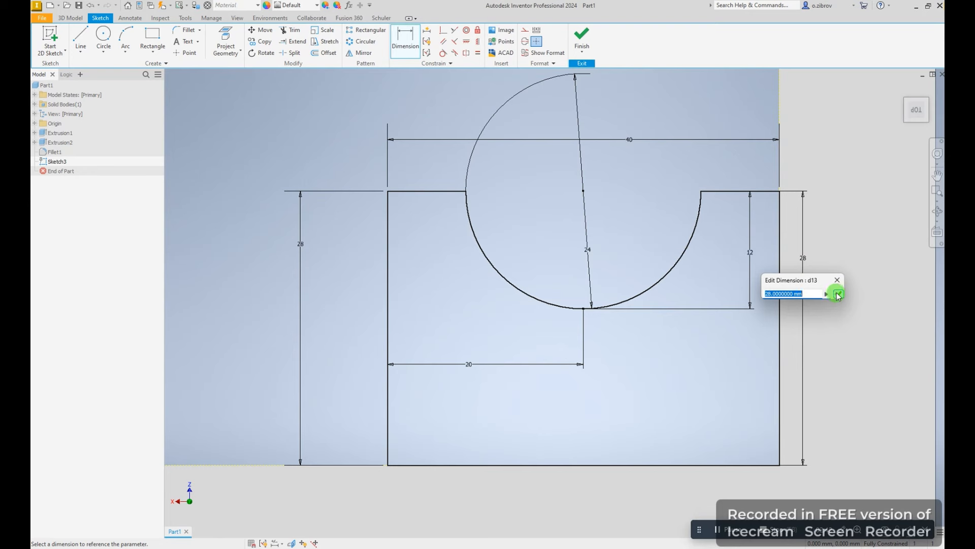
click(837, 294)
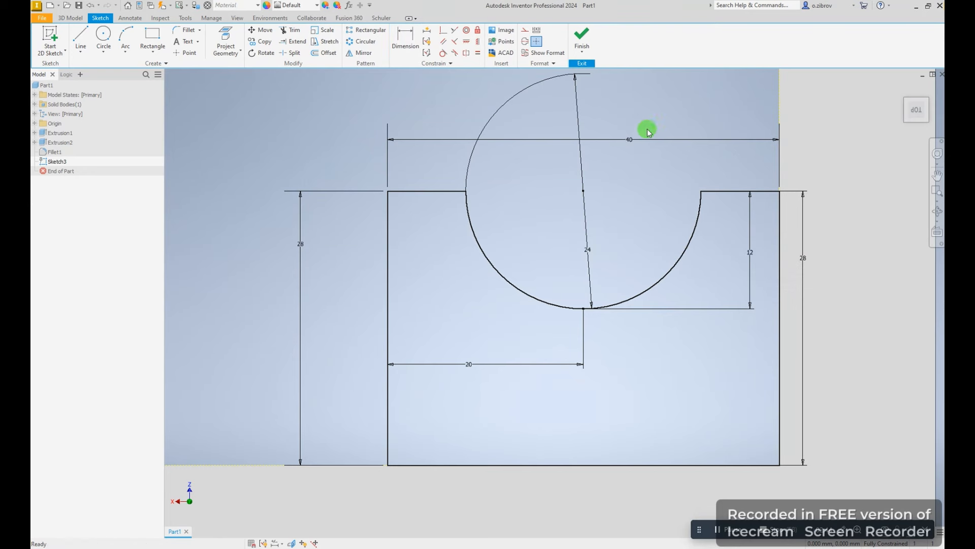
click(582, 36)
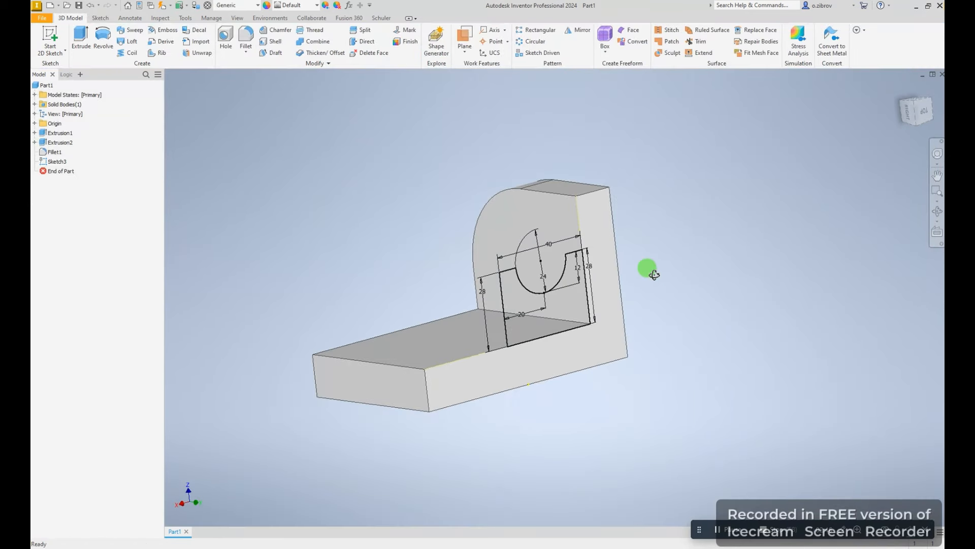
Extrude the notched profile 42 mm inward across the base plate, joined to the bracket
click(80, 38)
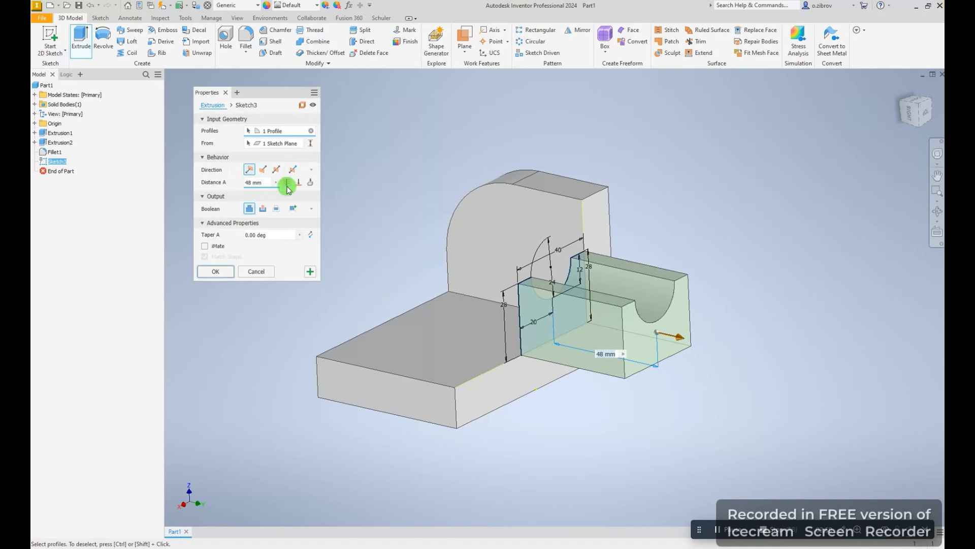
click(269, 171)
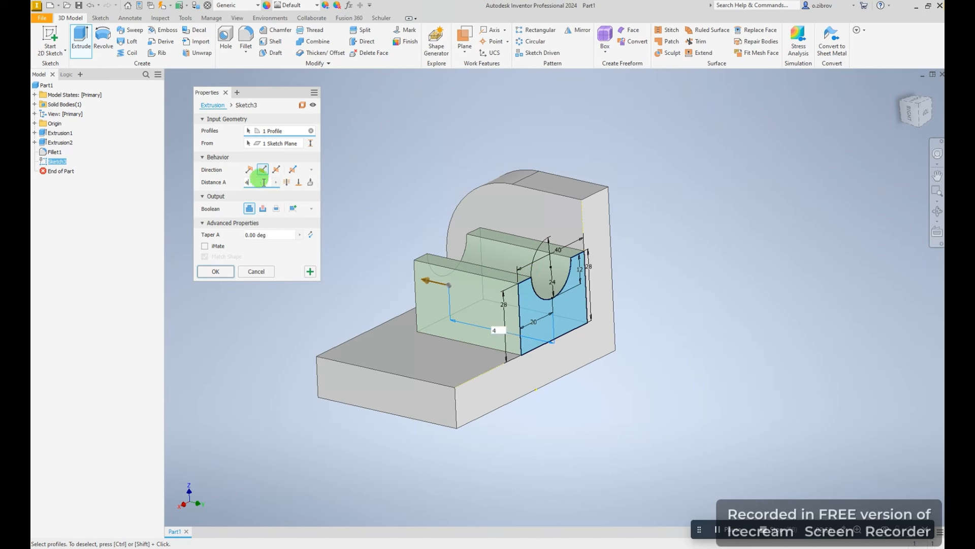
click(229, 272)
Start a sketch on the bracket's flat side face and project the block's outer vertical edge and the base plate's adjoining upper edge
mouse_move(409, 307)
shift+middle_down()
mouse_move(496, 323)
mouse_move(409, 309)
shift+middle_up()
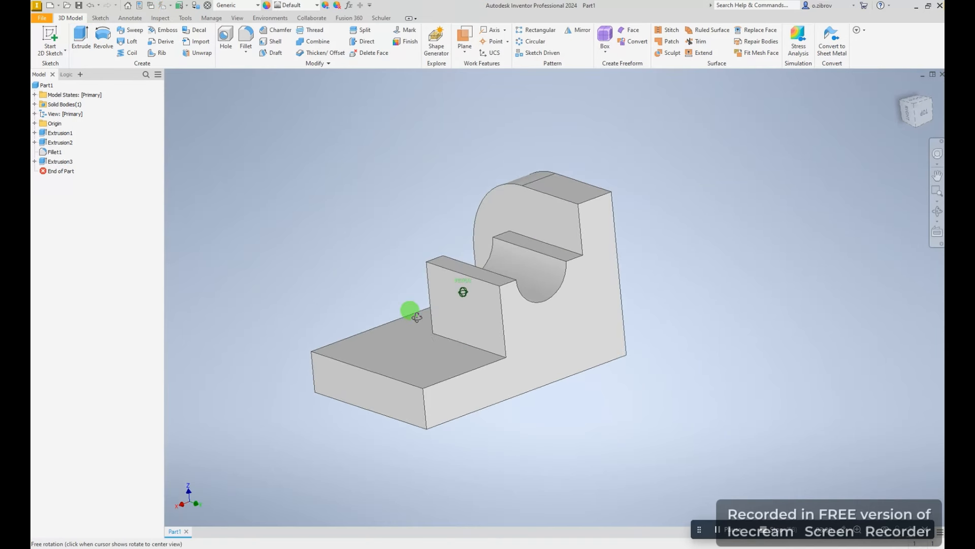
click(521, 389)
click(579, 376)
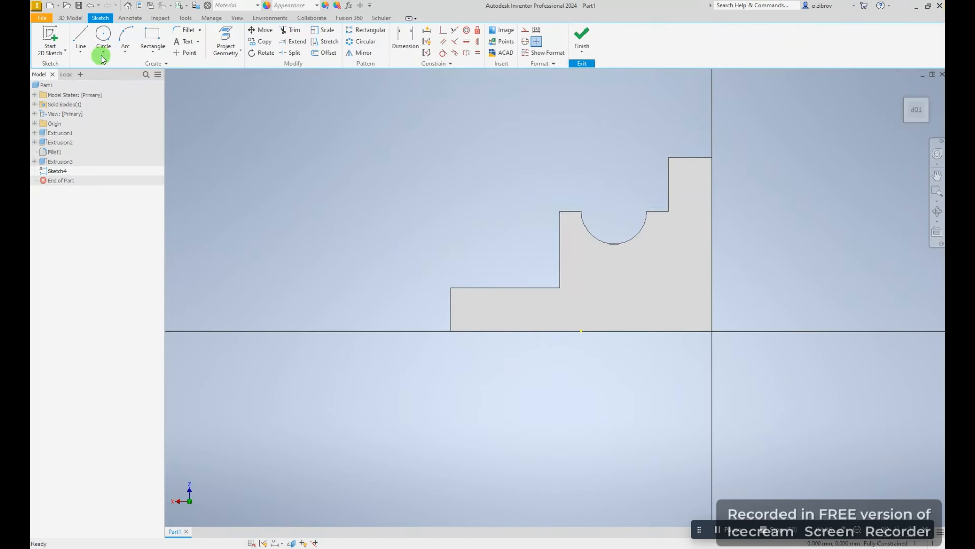
click(81, 34)
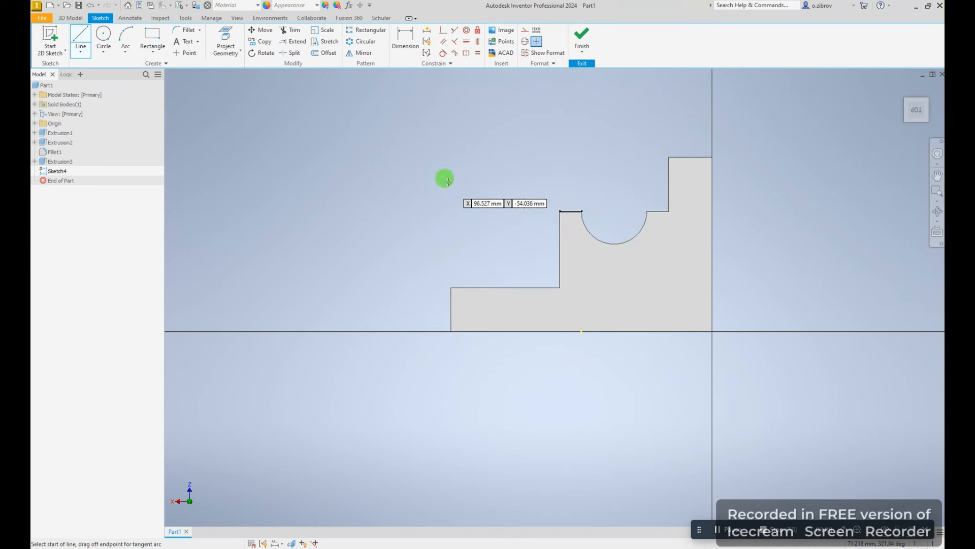
click(226, 38)
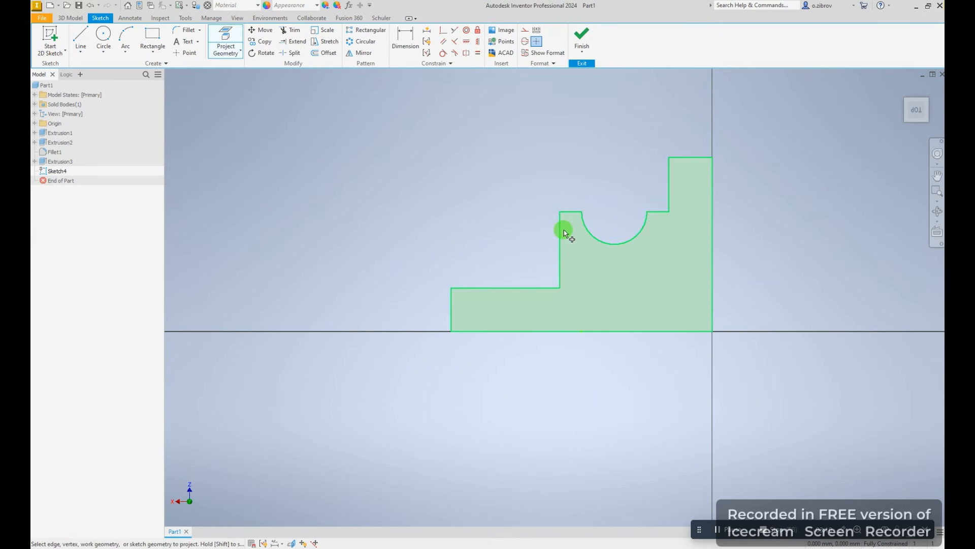
click(560, 230)
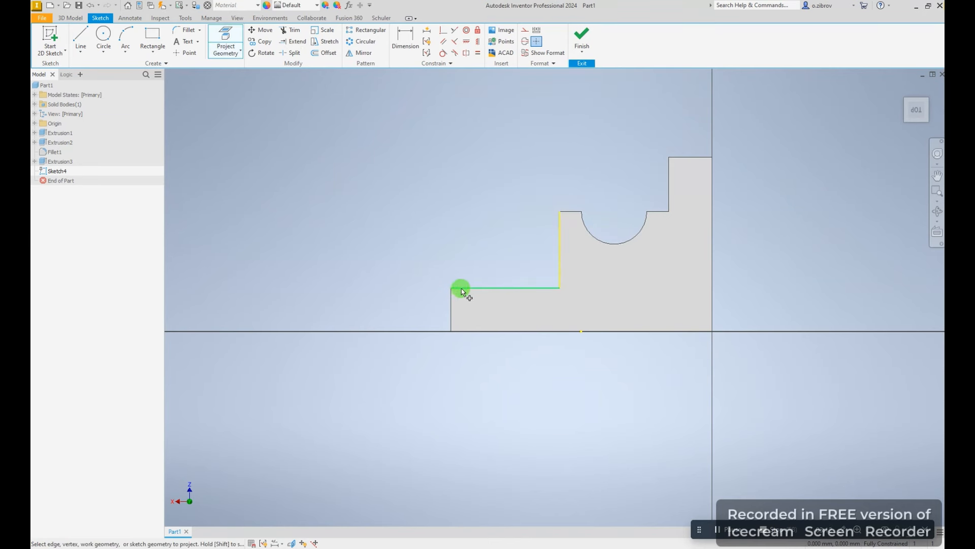
click(463, 287)
key(Escape)
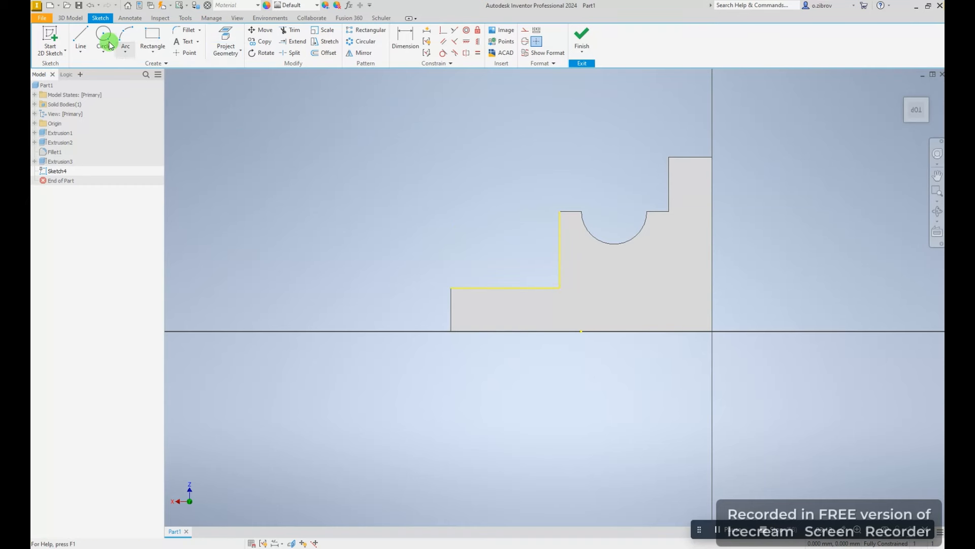
Draw a diagonal line from the notched block's upper corner to the base plate's end corner and finish the sketch
click(80, 36)
click(559, 210)
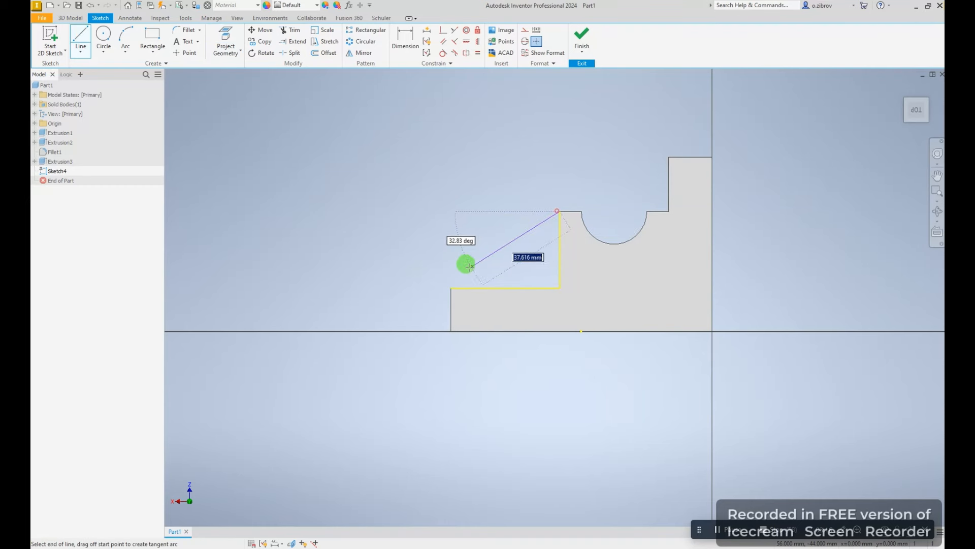
click(451, 287)
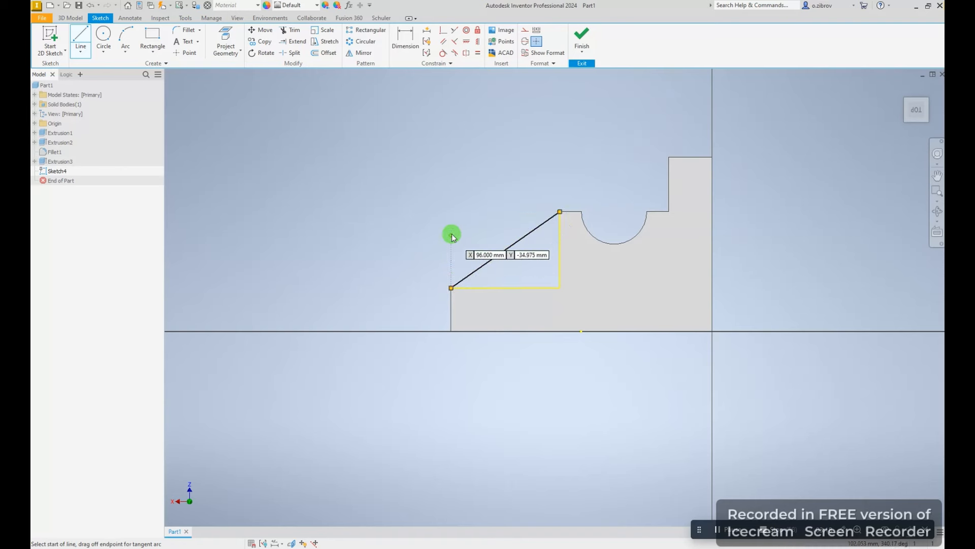
key(Escape)
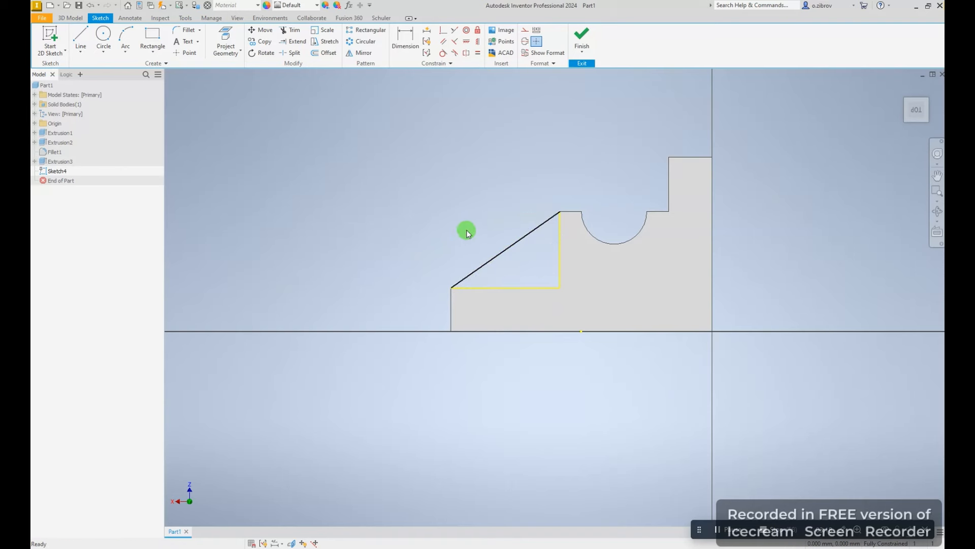
click(582, 44)
Extrude the triangular profile 8 mm inward to form a rib along the side of the bracket
shift+middle_drag(482, 267, 533, 254)
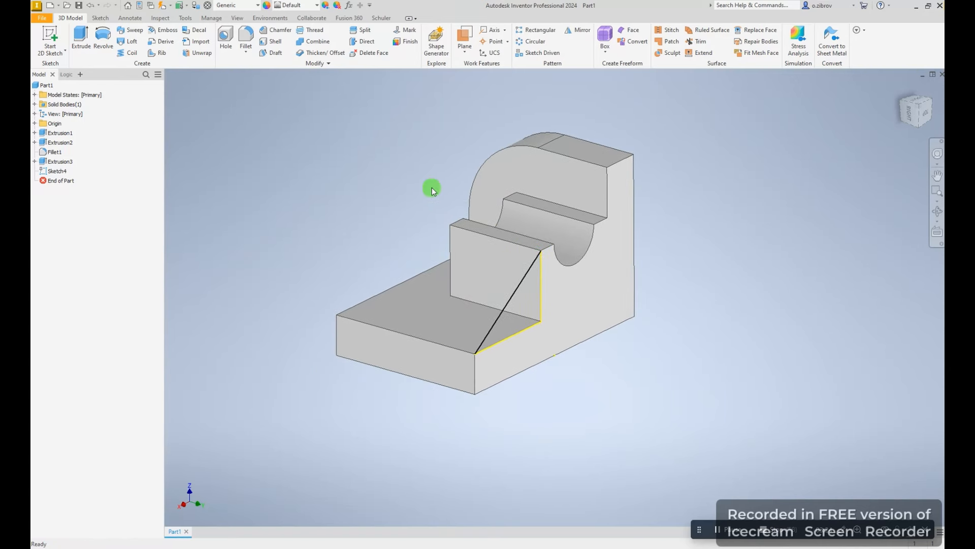
click(81, 38)
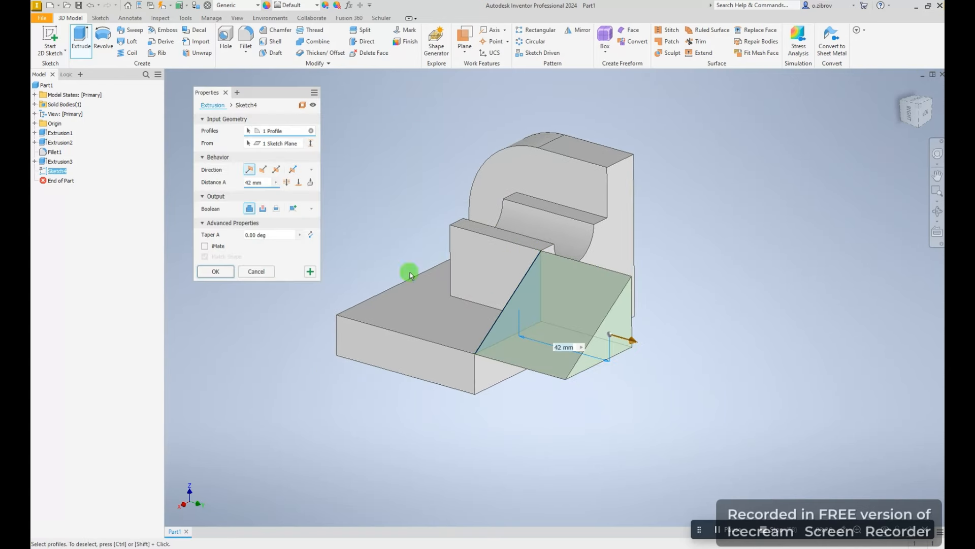
click(262, 169)
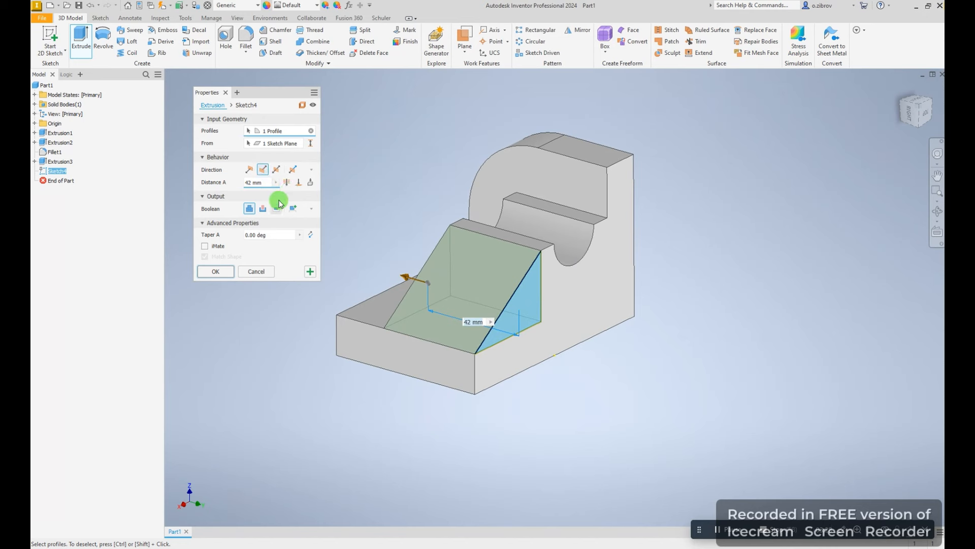
click(302, 201)
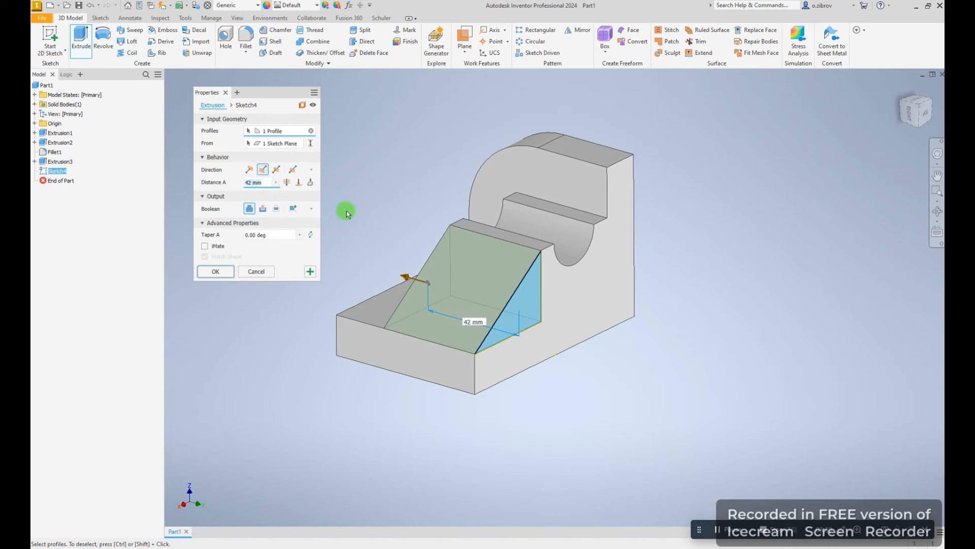
click(525, 295)
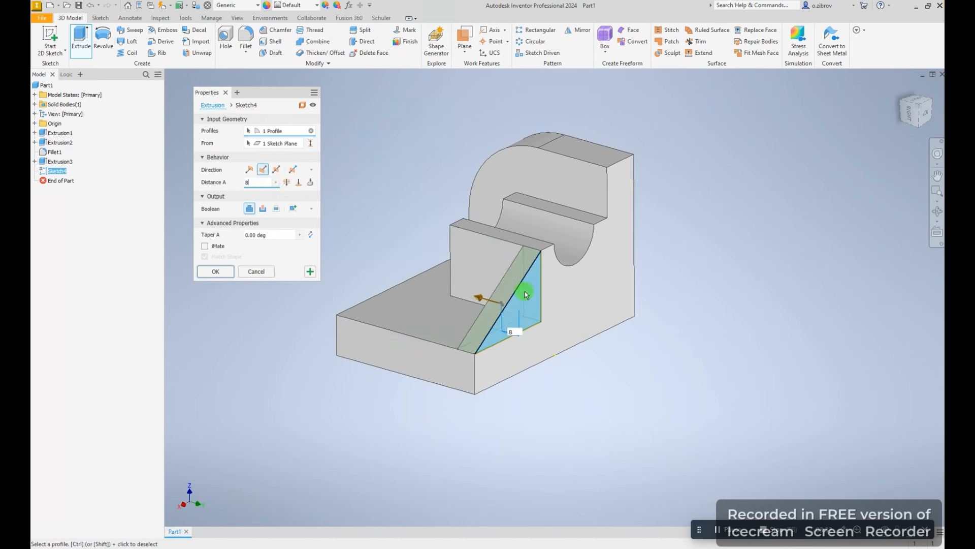
shift+middle_drag(535, 298, 569, 309)
click(456, 306)
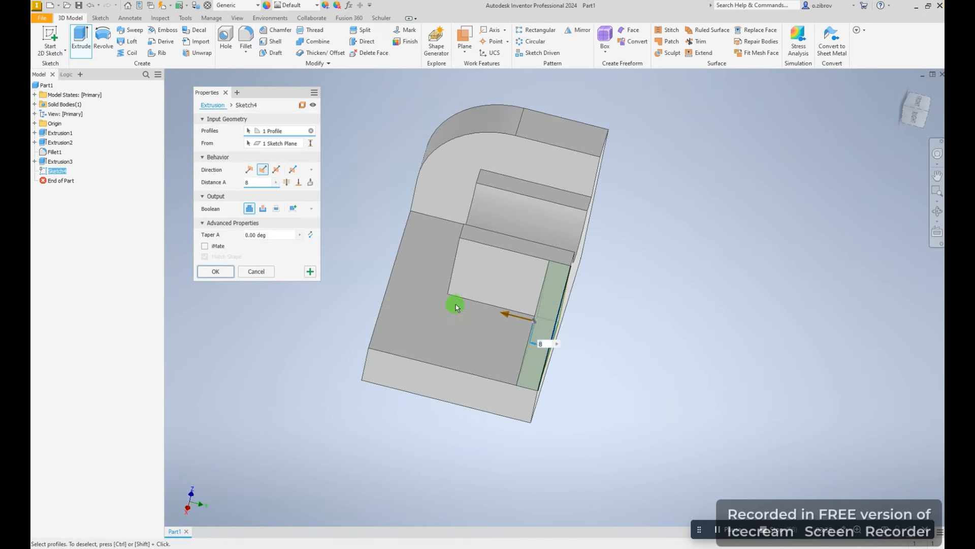
click(218, 271)
Start a sketch on the upper face of the base plate
shift+middle_drag(436, 331, 477, 338)
click(493, 341)
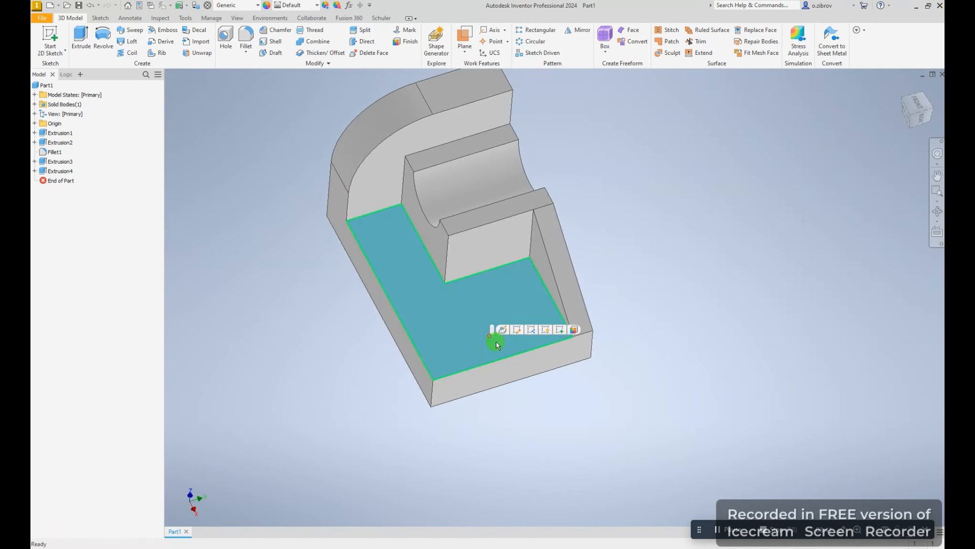
click(560, 330)
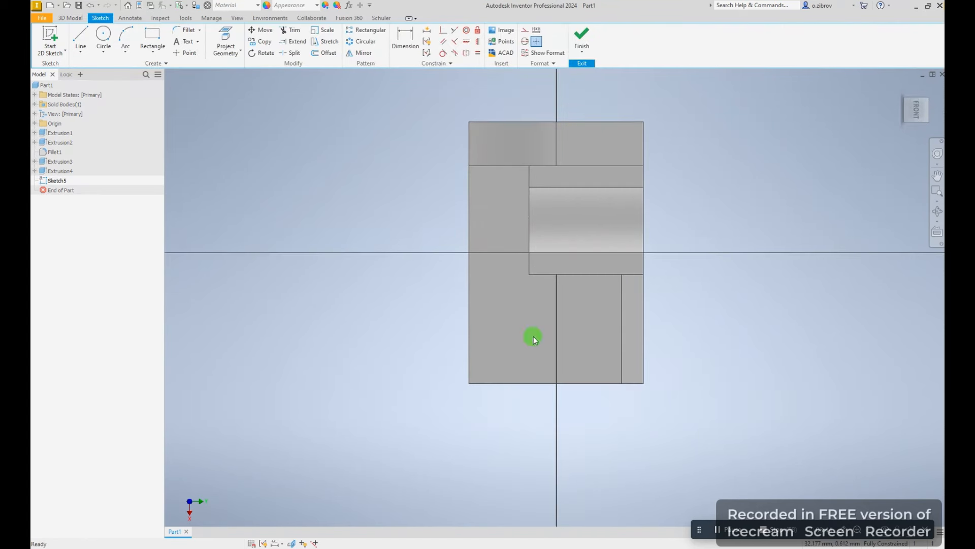
Draw a center-to-center slot about 17 mm between centers, running lengthwise near the free end of the base plate
click(103, 51)
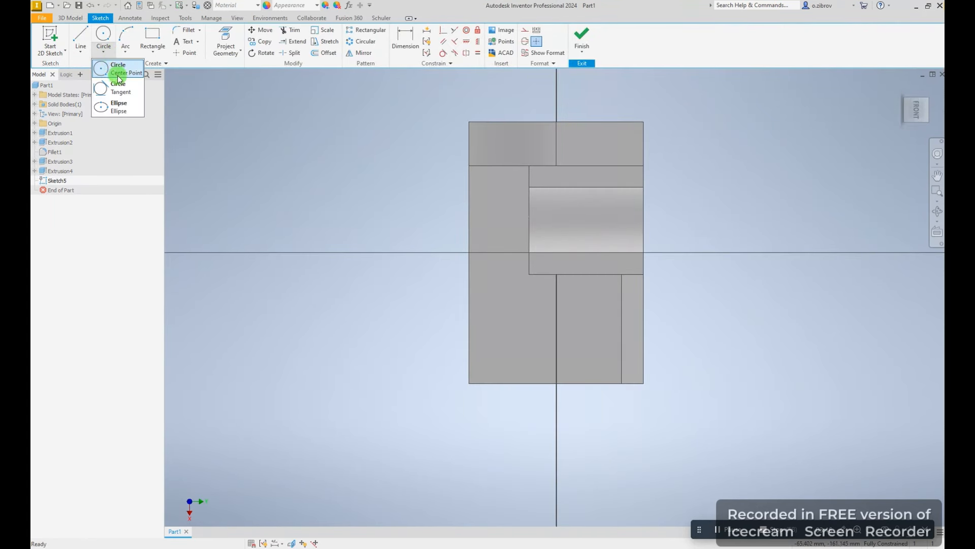
click(153, 52)
click(154, 54)
click(154, 54)
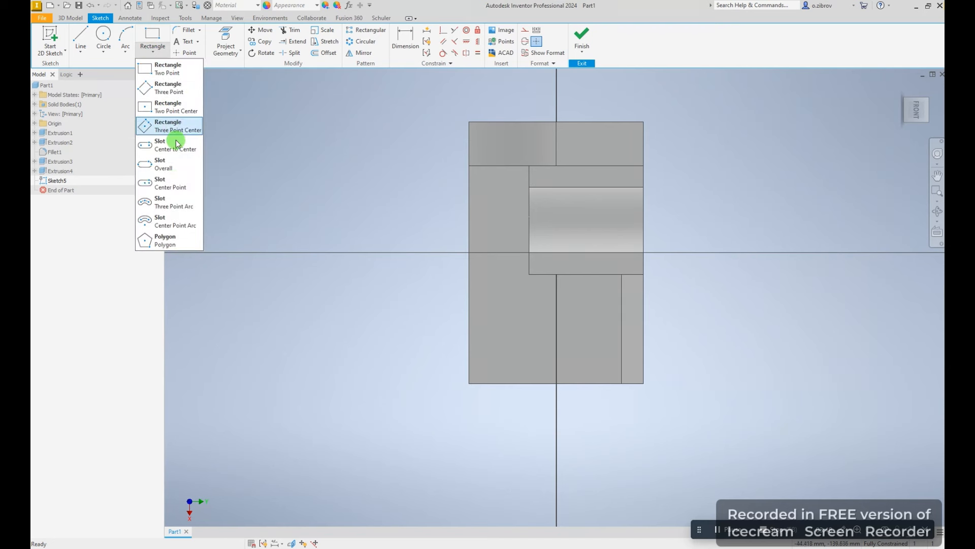
click(165, 147)
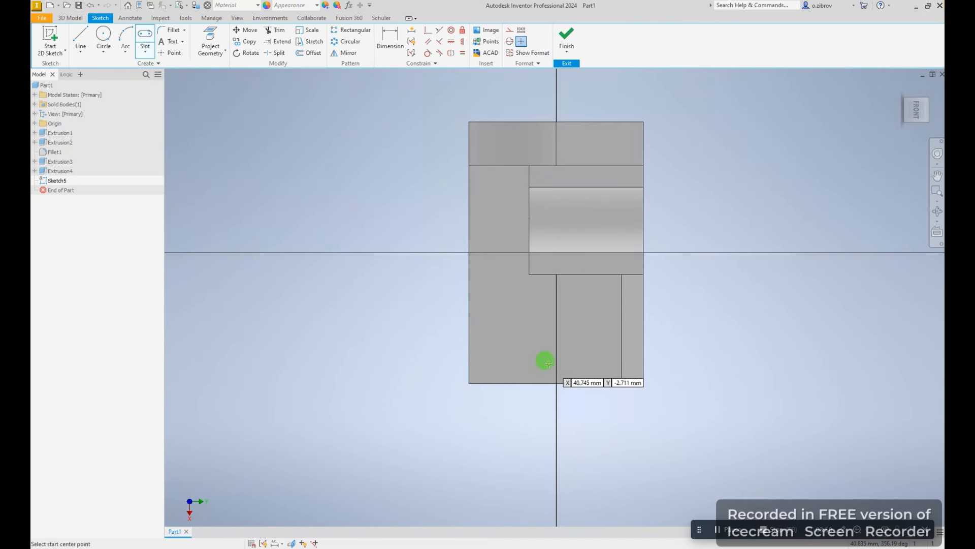
click(557, 381)
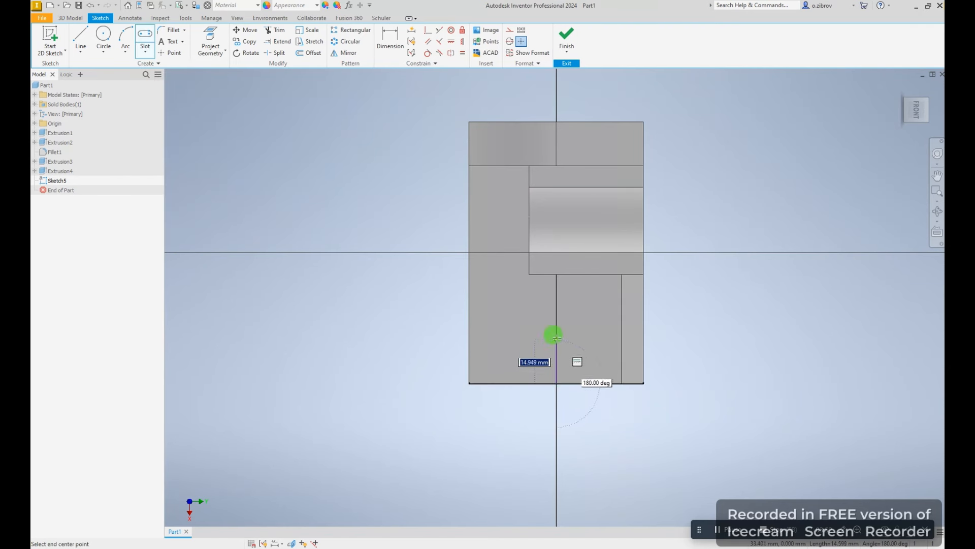
key(Escape)
key(Return)
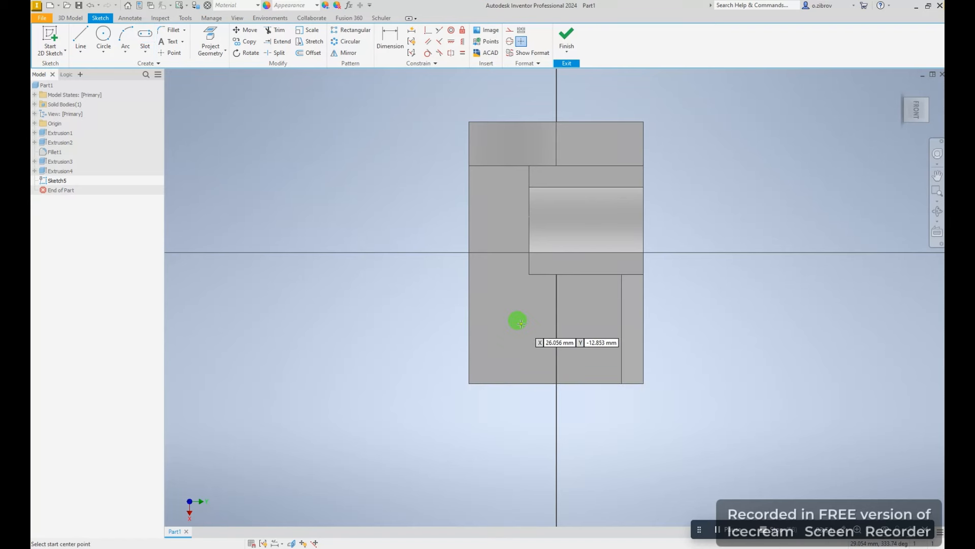
click(521, 324)
click(520, 369)
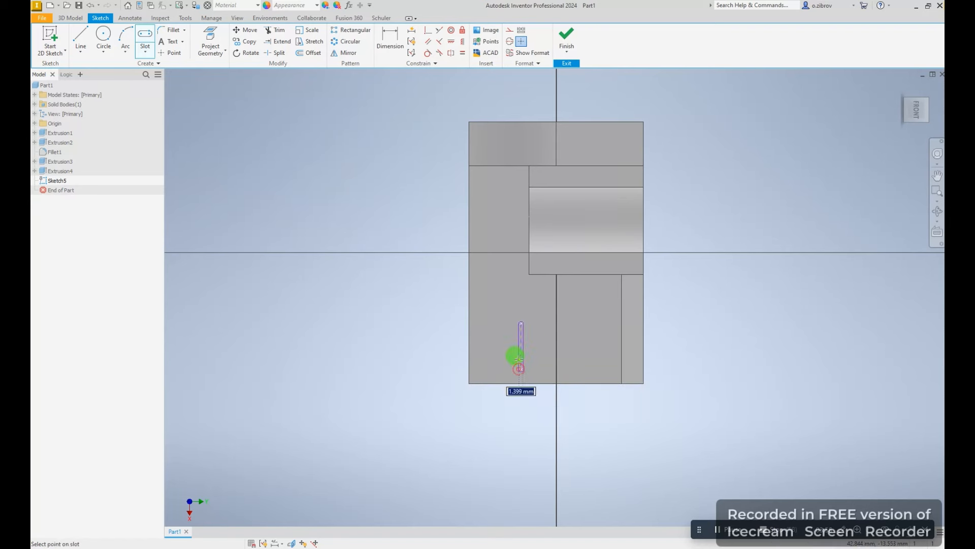
click(510, 353)
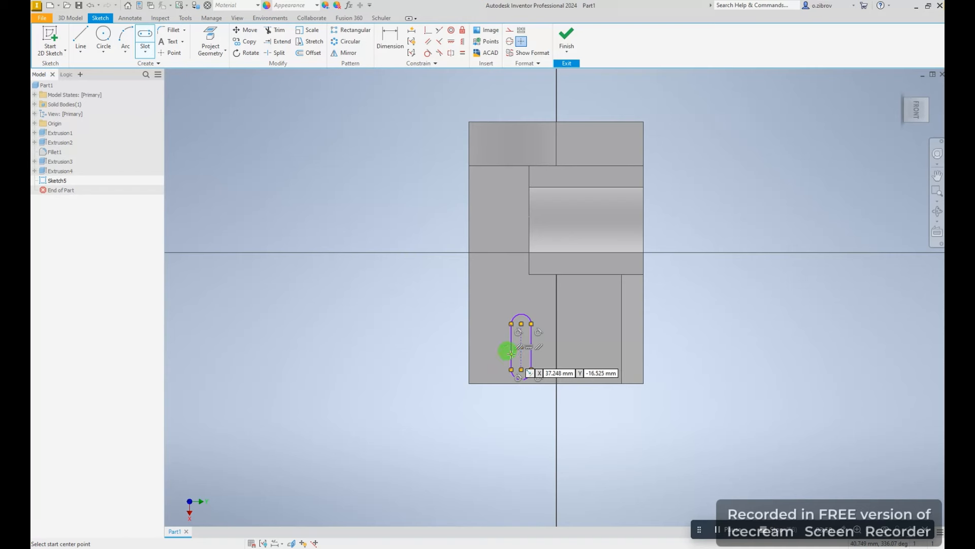
key(Escape)
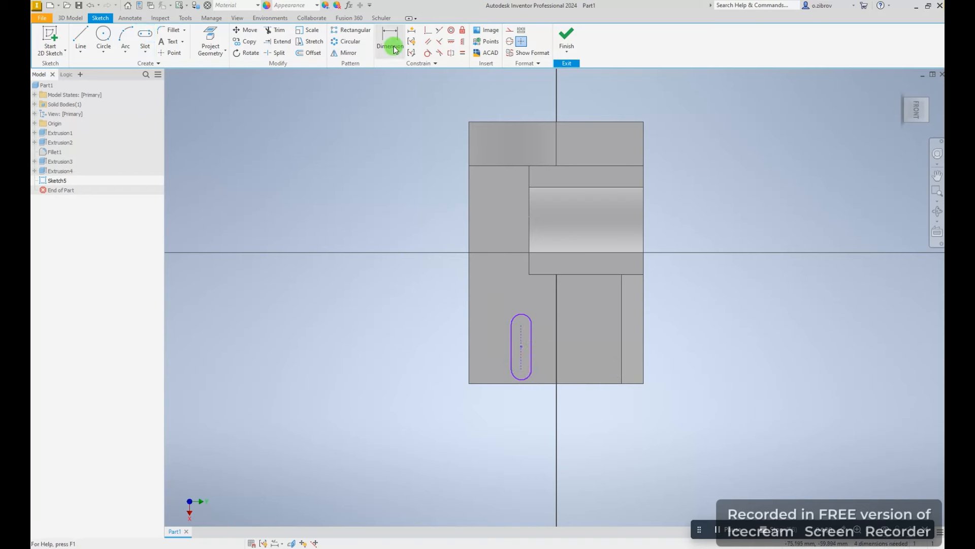
Dimension the distance between the slot's arc centers as 20 mm
click(396, 59)
click(527, 336)
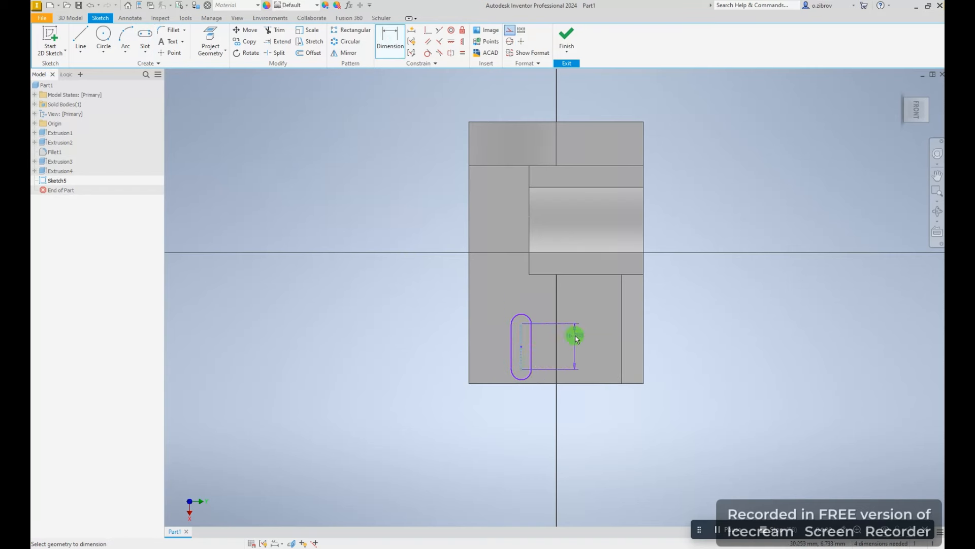
click(576, 338)
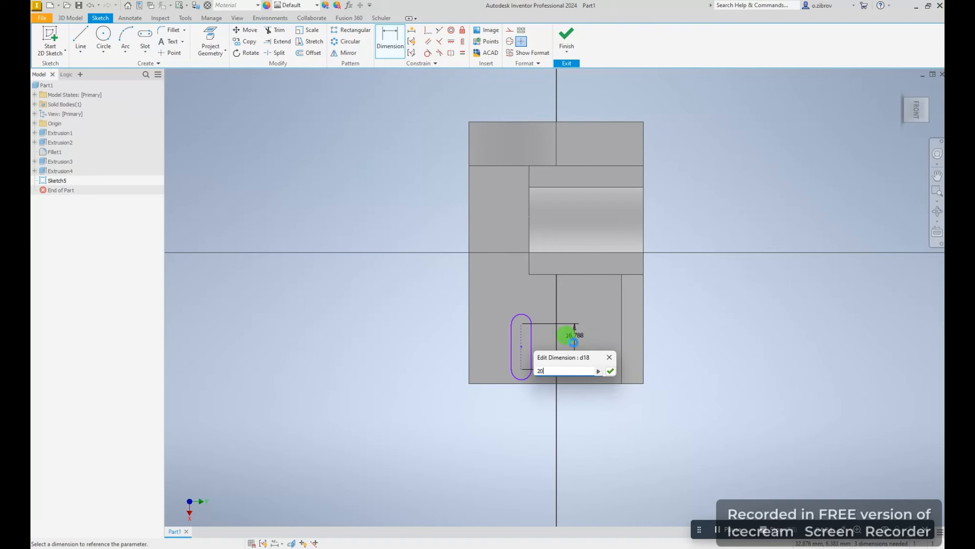
key(Return)
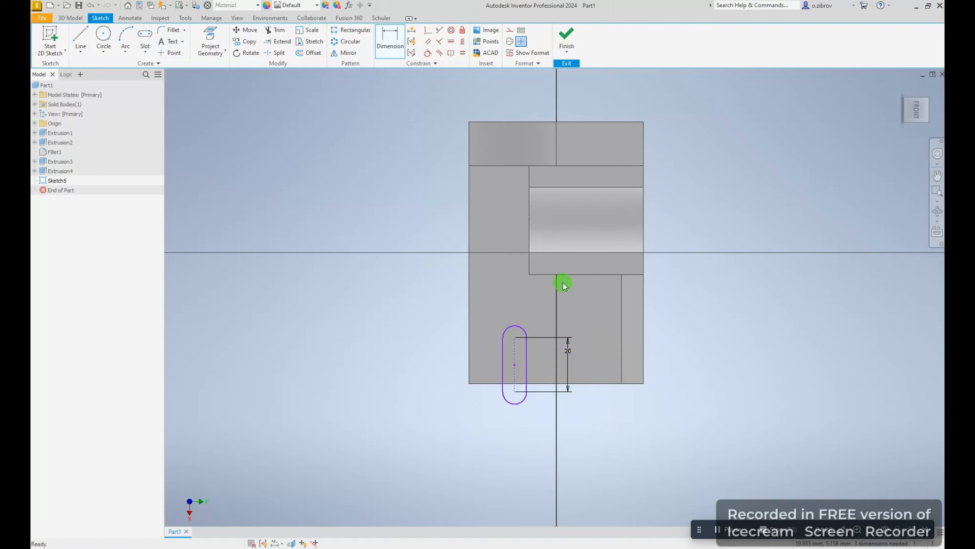
key(Escape)
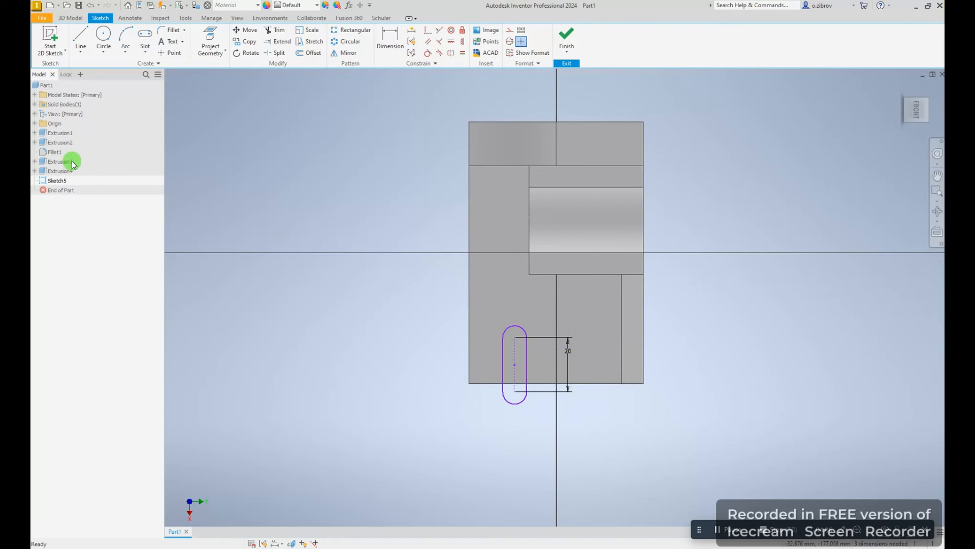
Project the XZ origin plane into the sketch and convert the projected line to a centerline
click(36, 124)
click(210, 40)
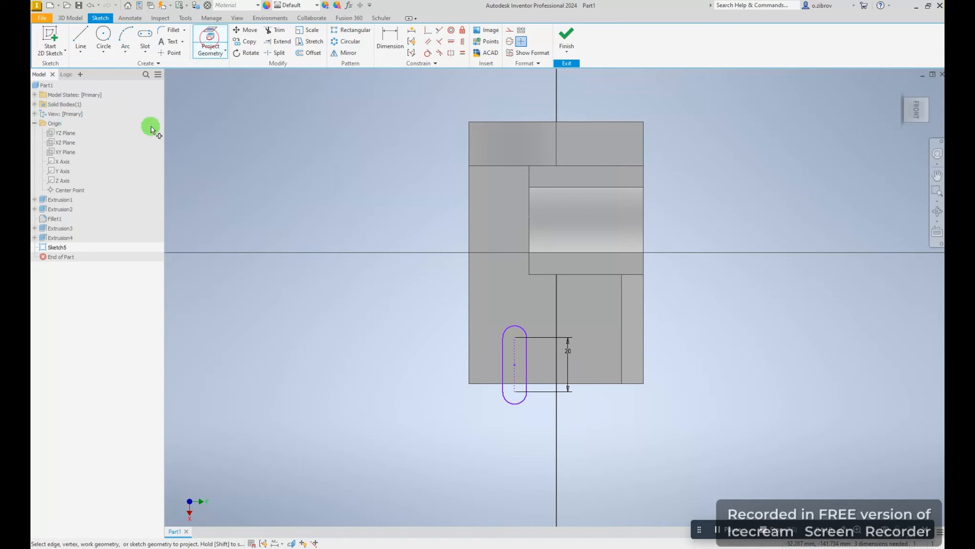
click(70, 143)
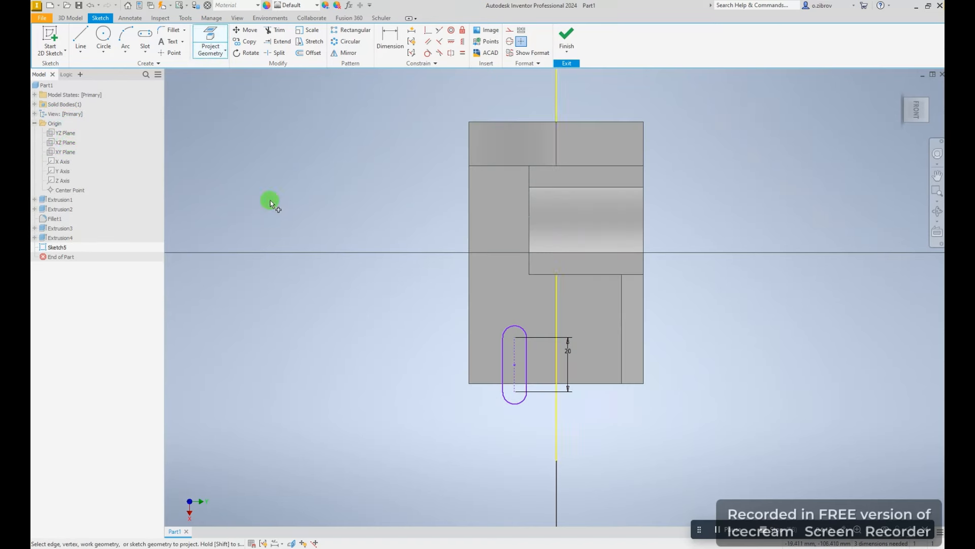
key(Escape)
click(556, 84)
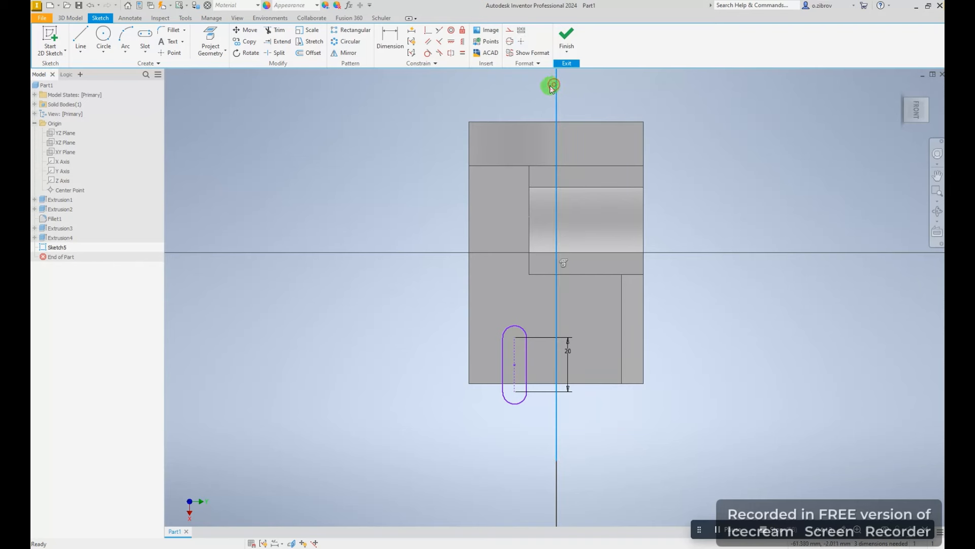
click(516, 43)
Constrain the slot's center to the vertical centerline and dimension the slot's width as 16 mm
click(429, 30)
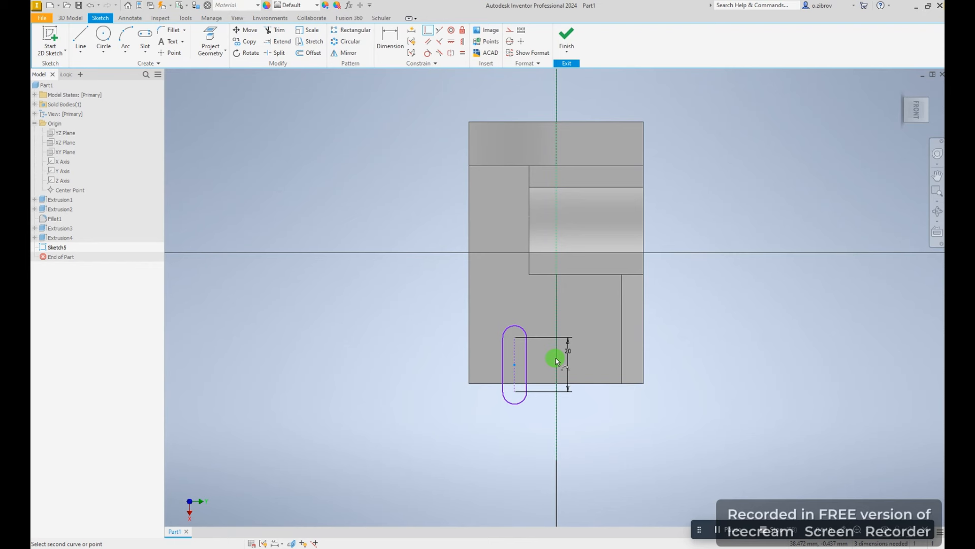
click(557, 361)
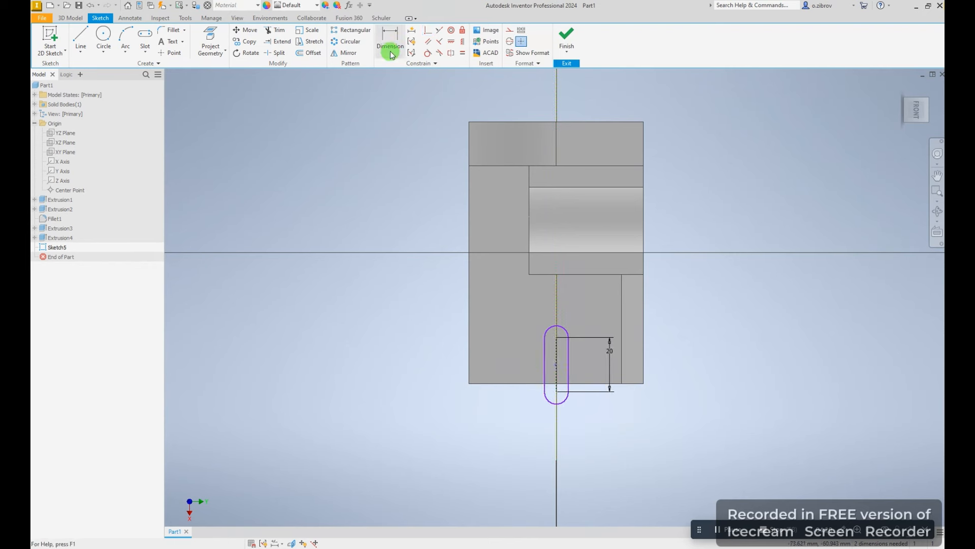
click(391, 51)
click(547, 348)
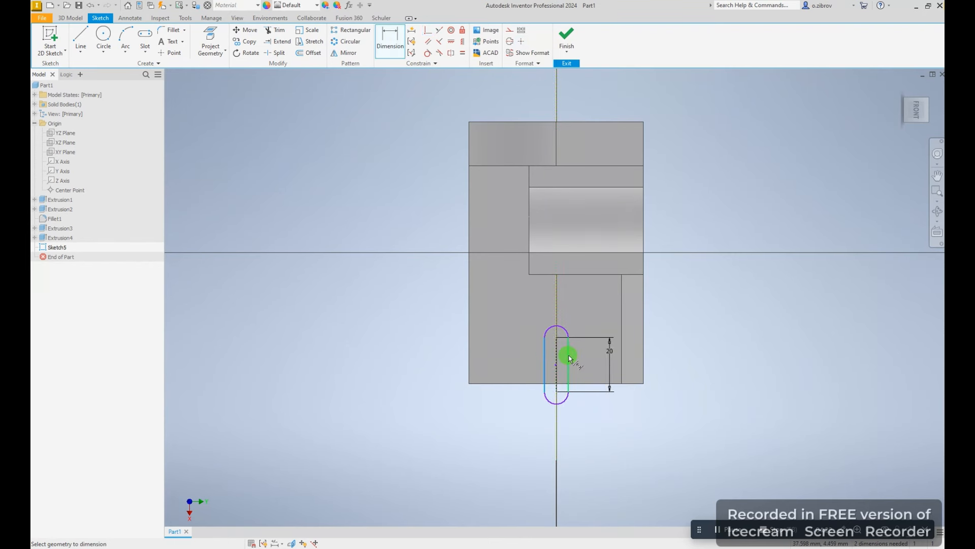
click(606, 444)
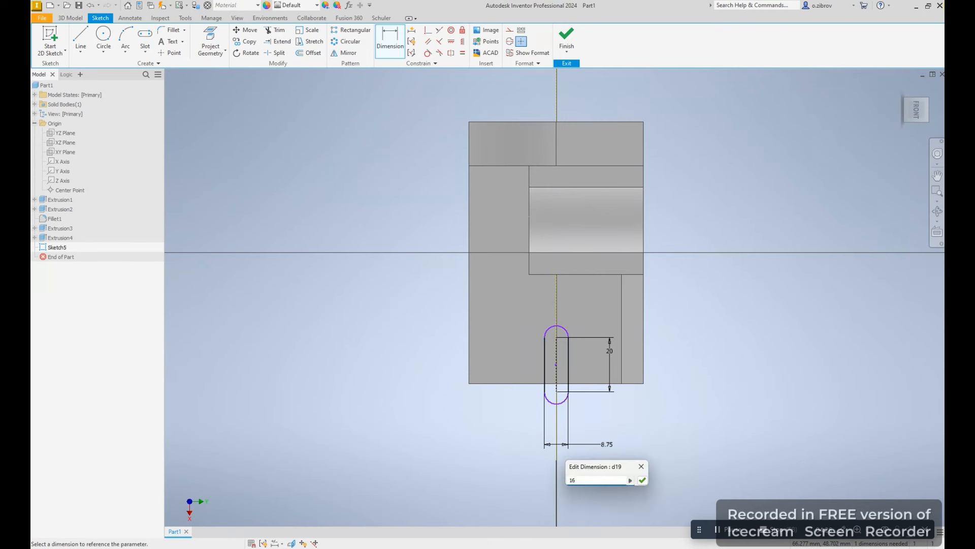
key(Return)
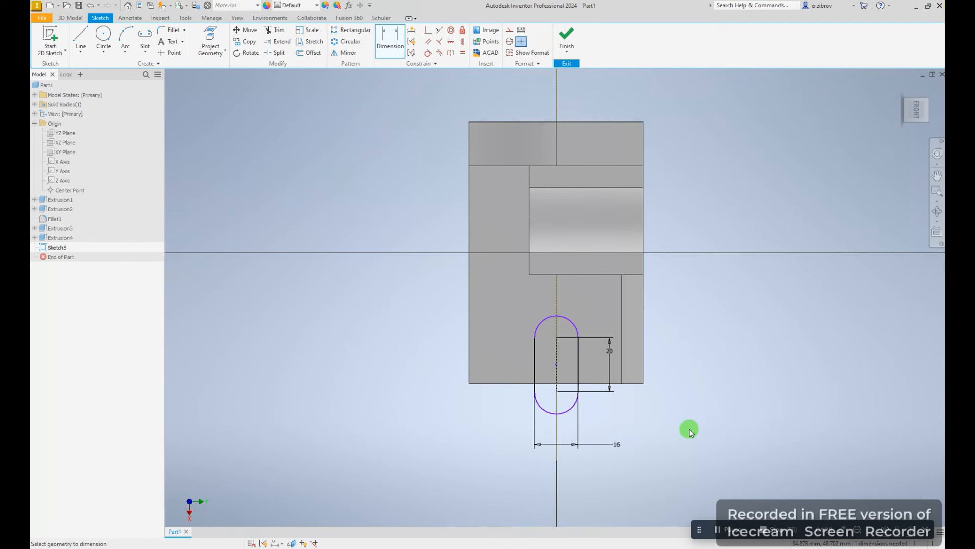
middle_drag(688, 426, 690, 371)
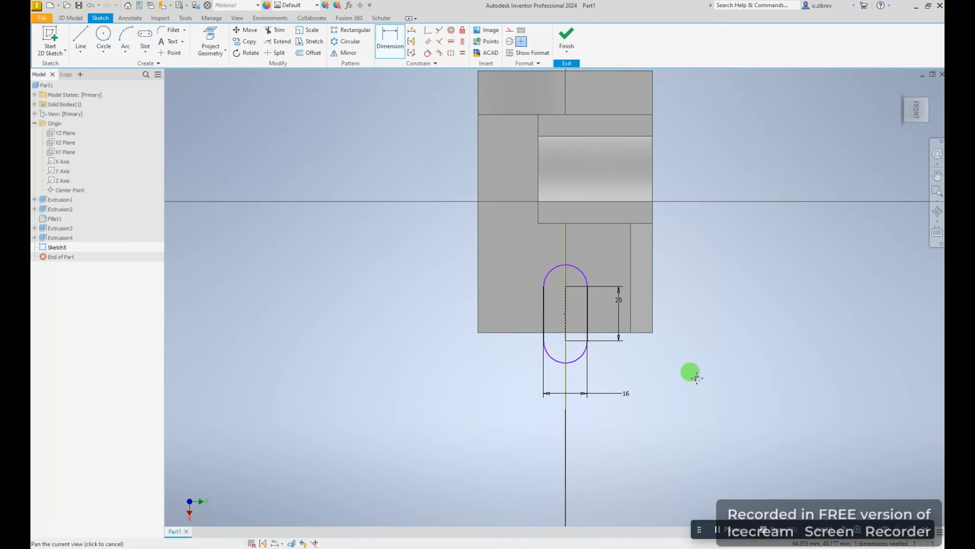
key(Escape)
middle_drag(674, 319, 675, 334)
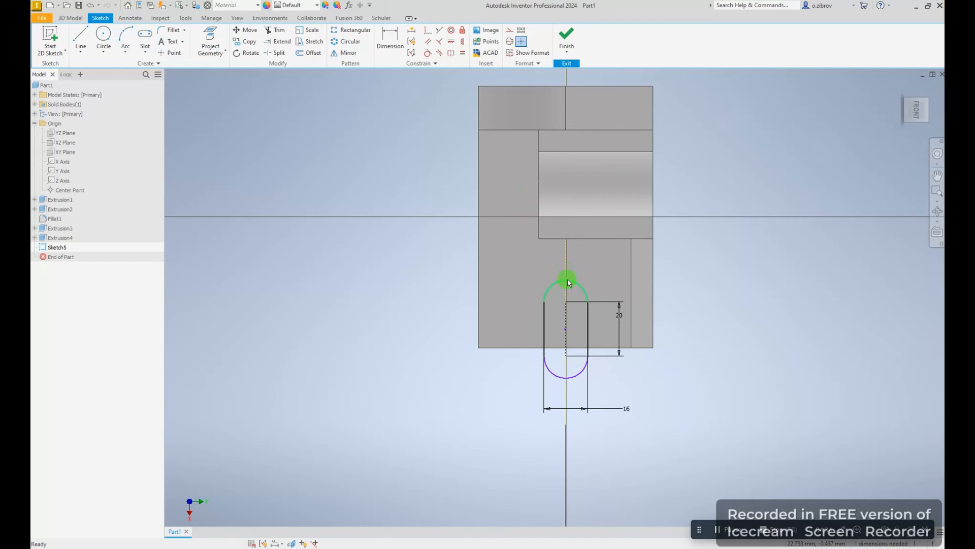
Dimension the distance from the slot's center point to the base plate's free end edge as 10 mm
click(392, 38)
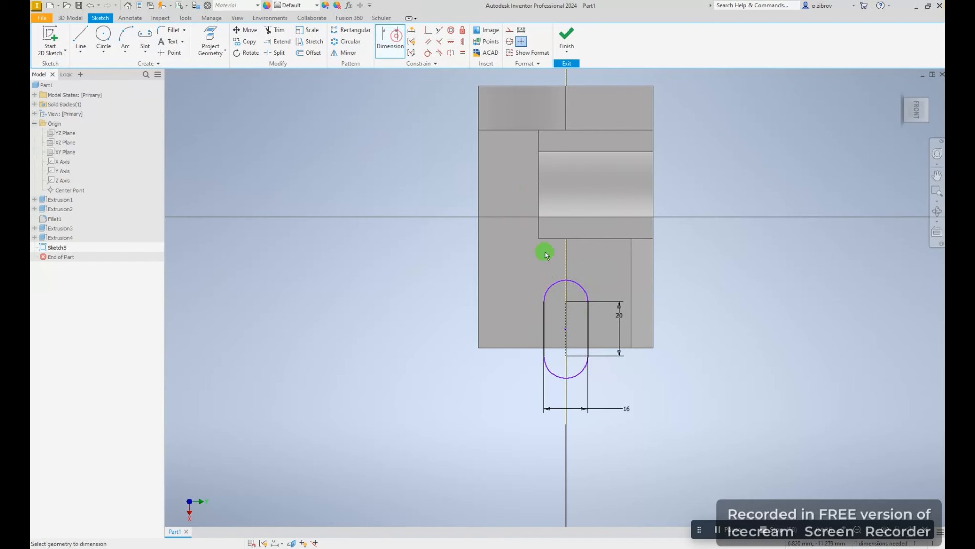
click(524, 349)
click(427, 307)
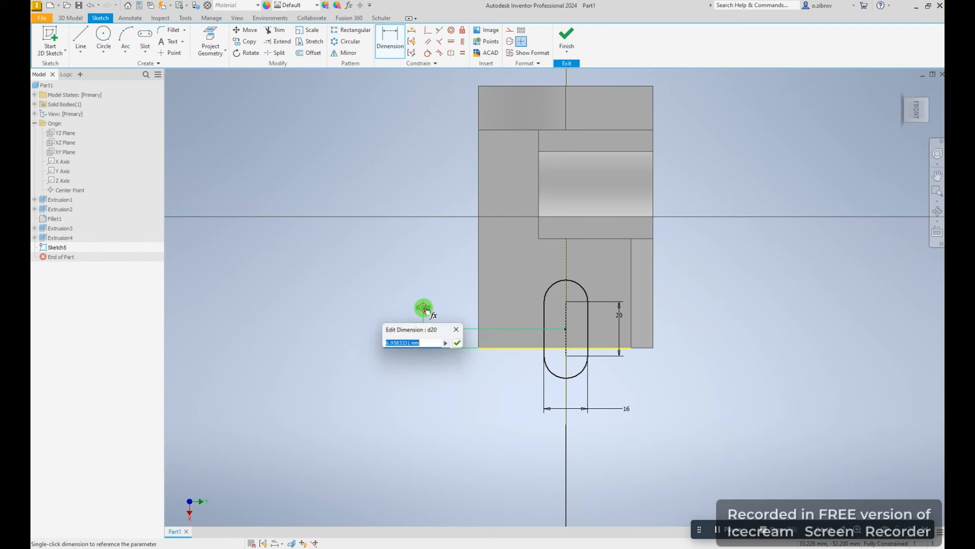
text(10)
key(Return)
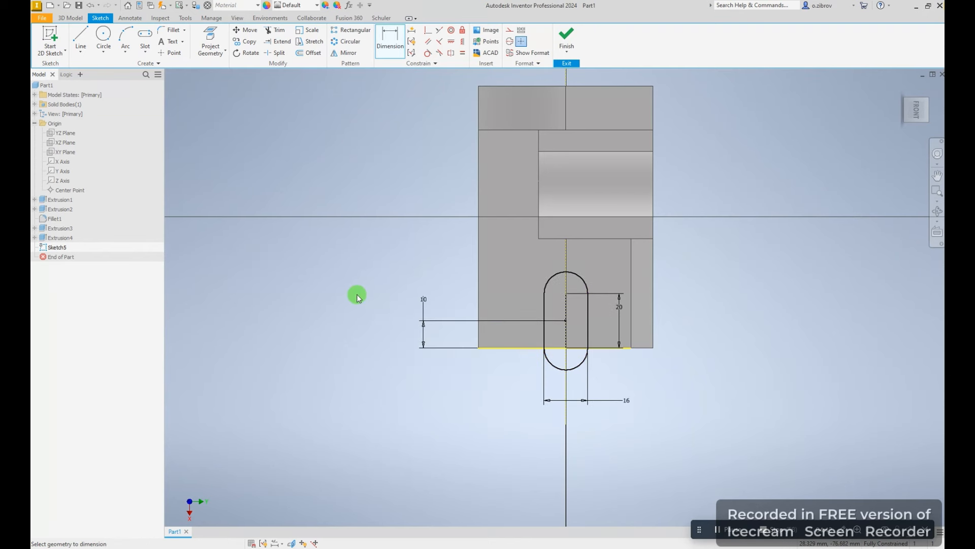
key(Escape)
Convert the projected end edge of the base plate to construction geometry and finish the sketch
click(503, 347)
click(522, 41)
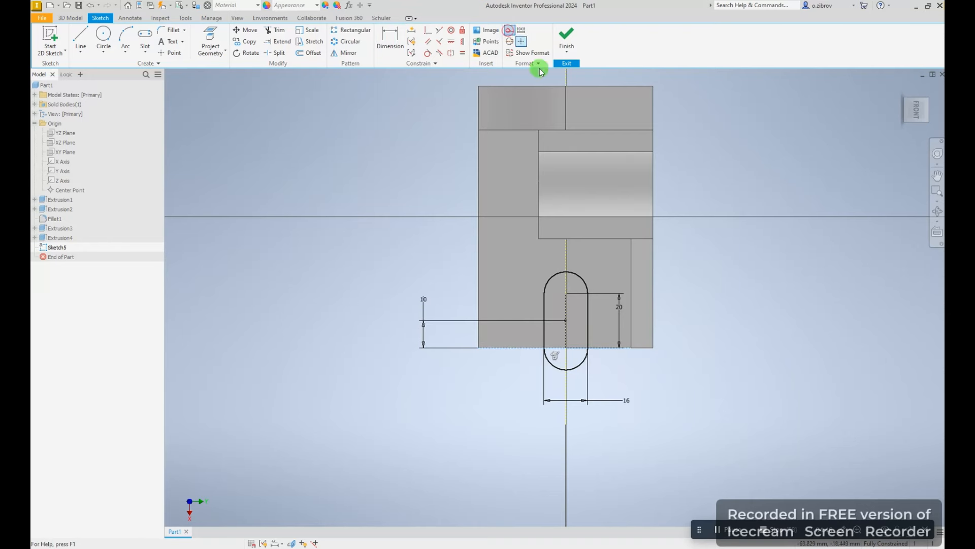
click(570, 39)
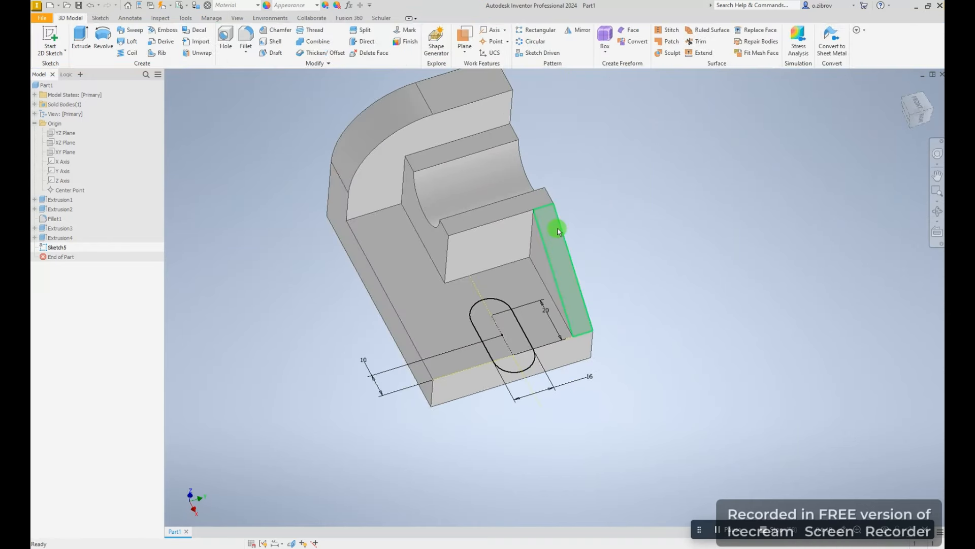
Extrude the slot profile downward as a cut through the full thickness of the base plate
click(83, 41)
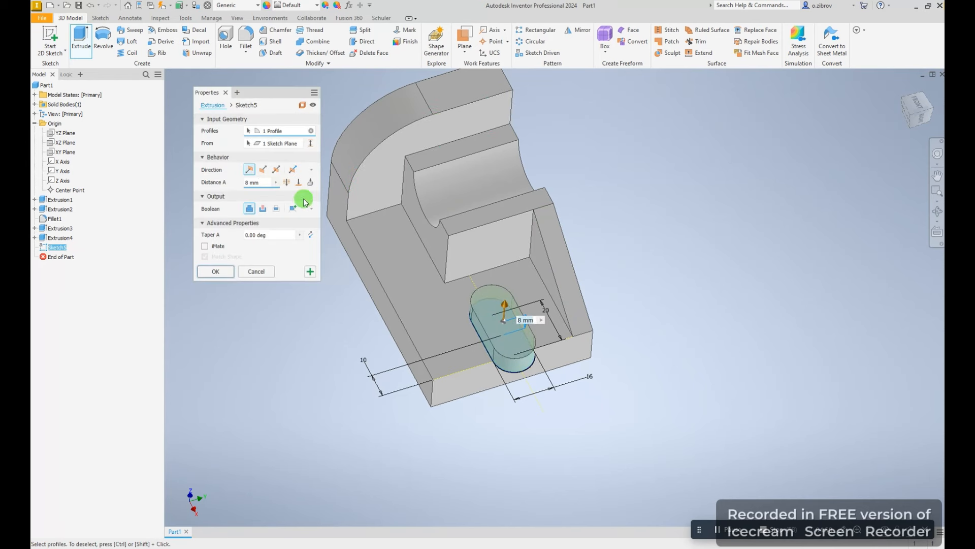
click(264, 169)
click(263, 209)
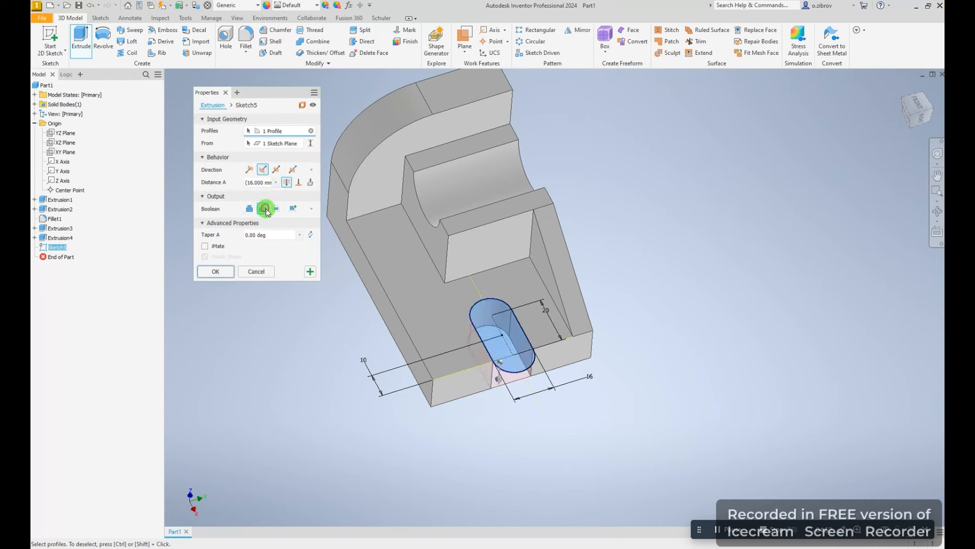
click(225, 277)
drag(298, 338, 381, 381)
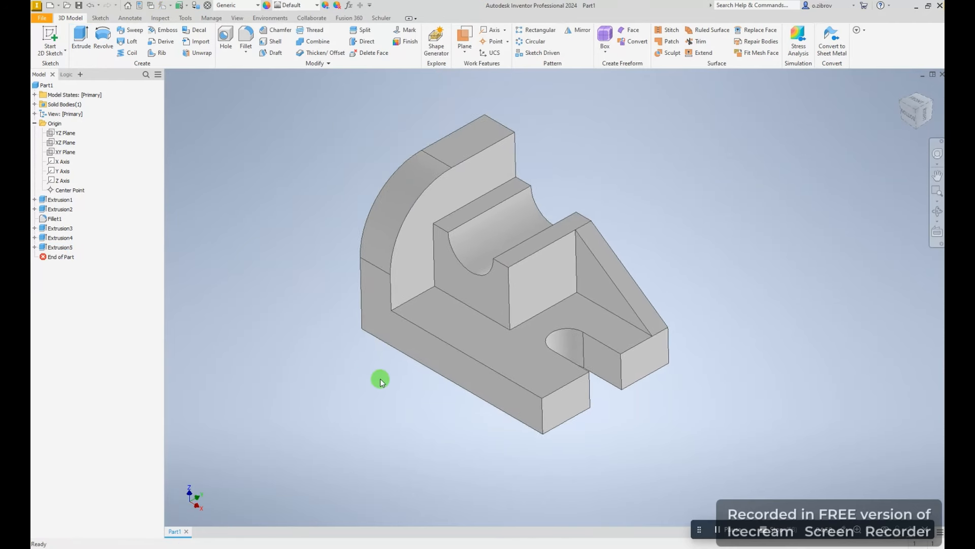
click(384, 402)
key(shift)
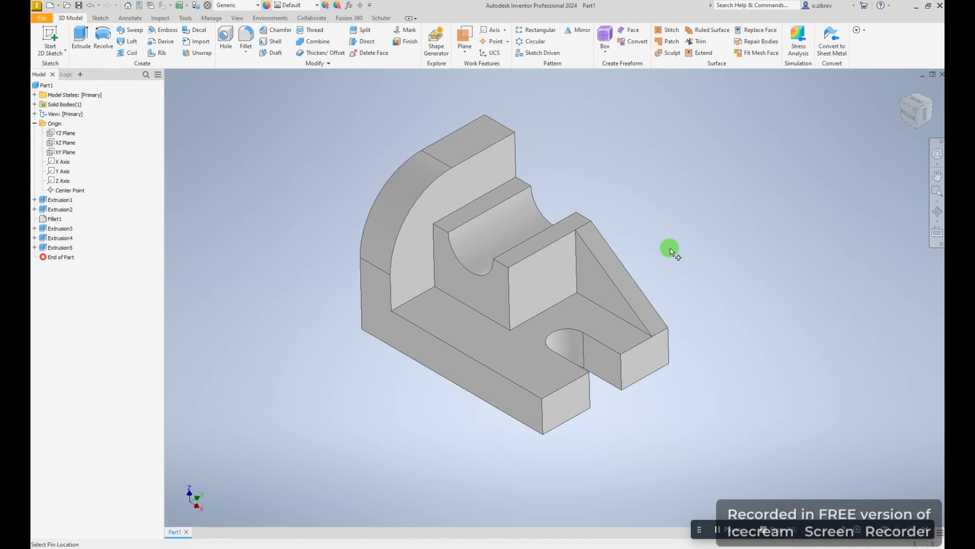
middle_drag(660, 248, 721, 263)
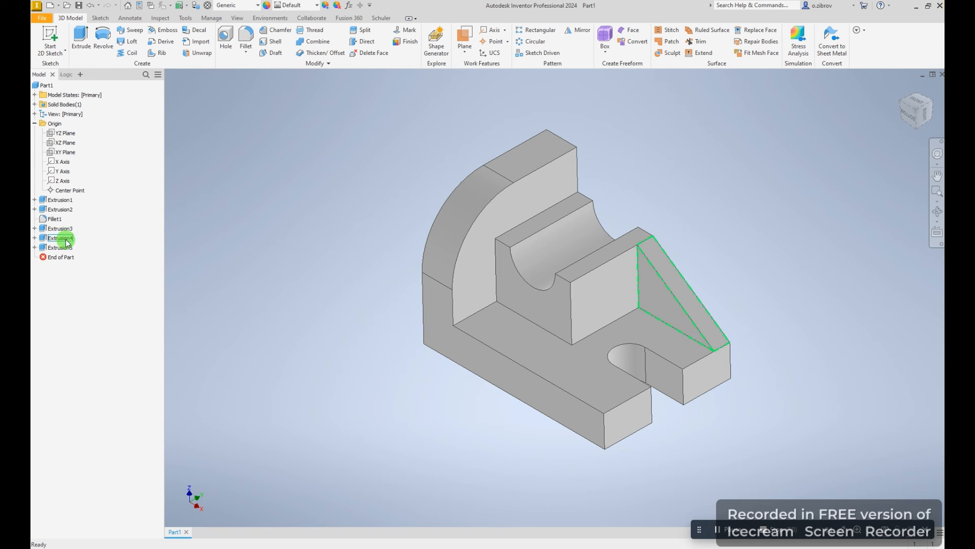
Open the triangular rib's extrusion to review its settings and accept them as they are
click(69, 238)
double_click(69, 238)
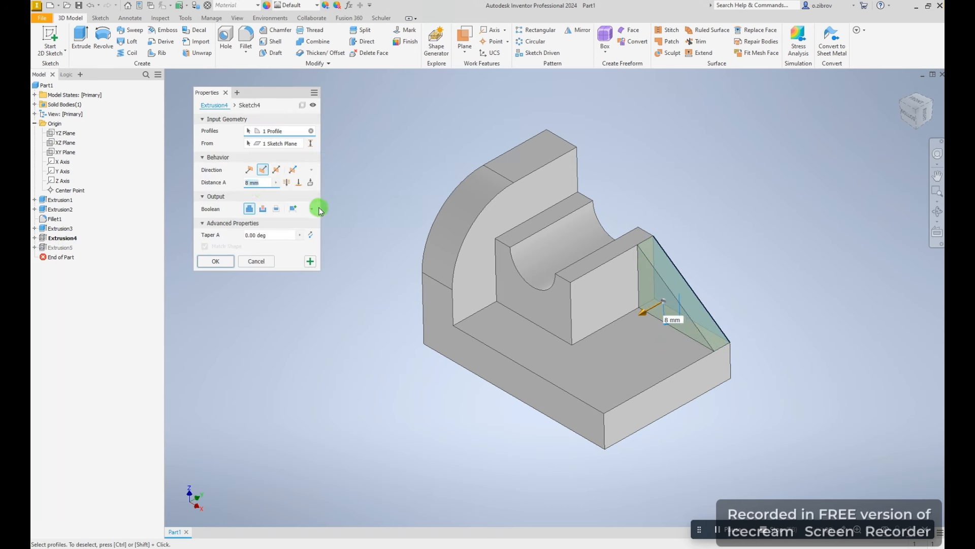
click(224, 263)
mouse_move(457, 324)
shift+middle_down()
mouse_move(393, 323)
mouse_move(426, 340)
mouse_move(447, 332)
shift+middle_up()
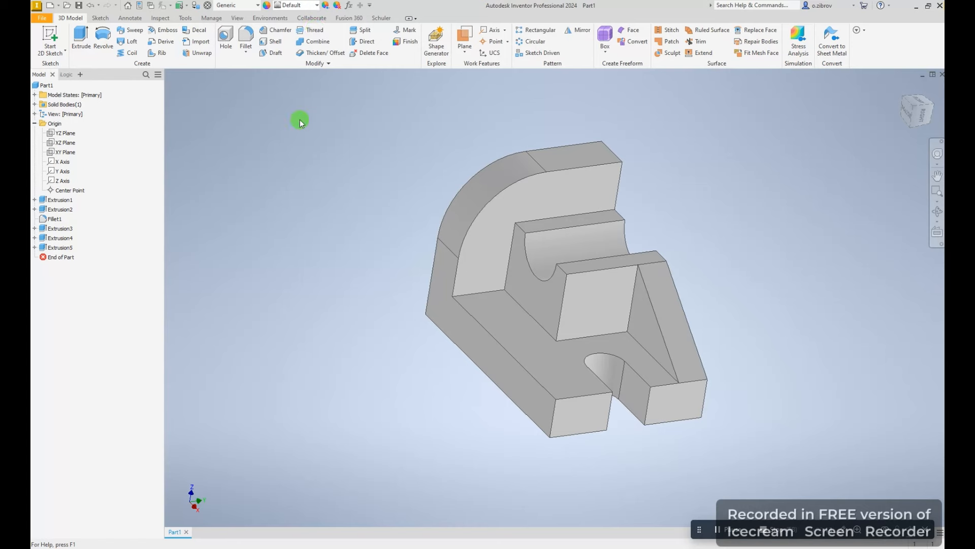
Apply the Sky Blue Dark appearance from the Inventor Material Library to the whole part
click(315, 5)
scroll(324, 179, down, 20)
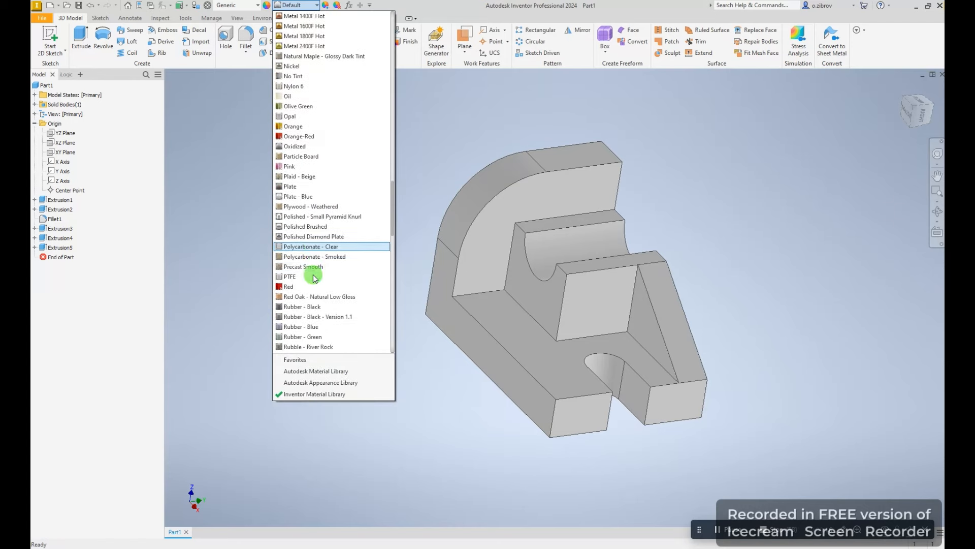
scroll(312, 259, down, 7)
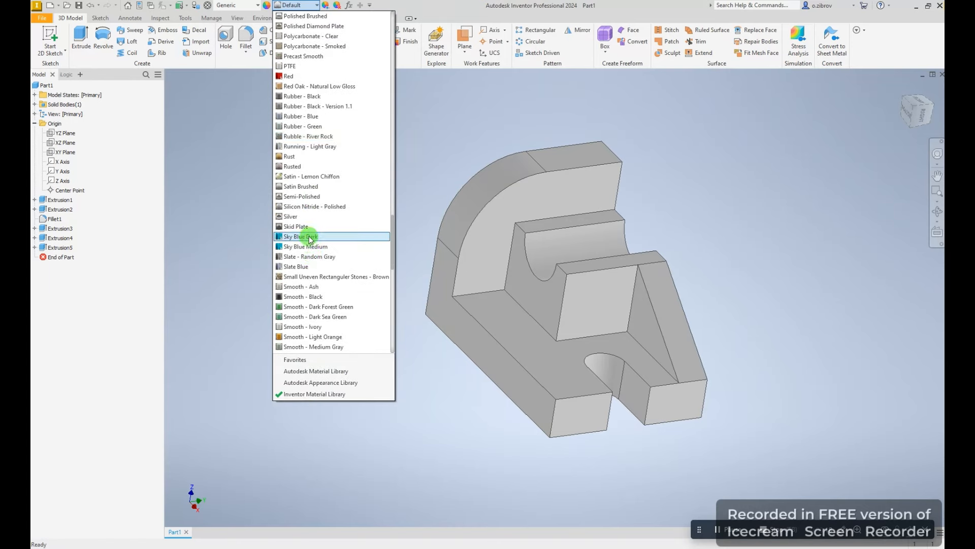
click(311, 236)
shift+middle_drag(416, 283, 447, 282)
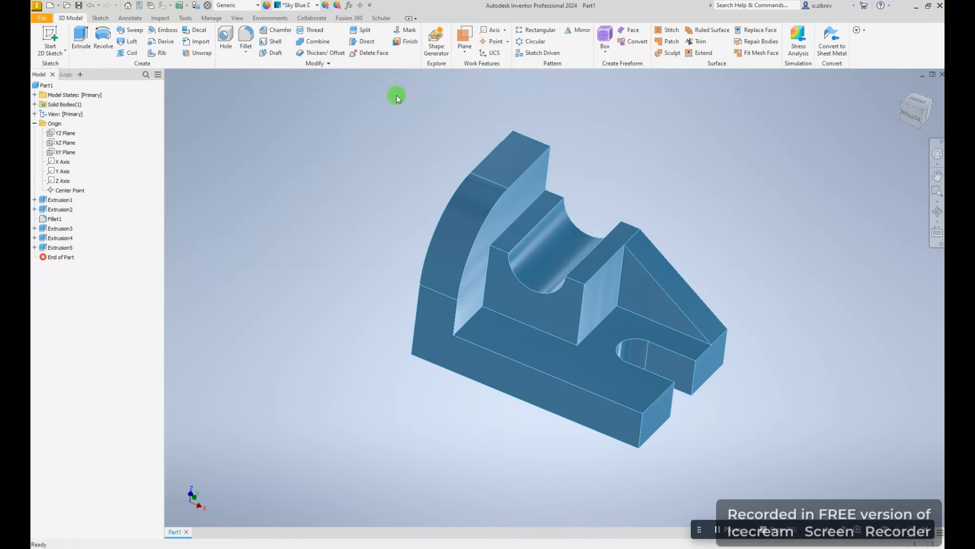
Switch the visual style to Realistic and view the finished bracket from several angles
click(237, 18)
click(217, 33)
click(212, 78)
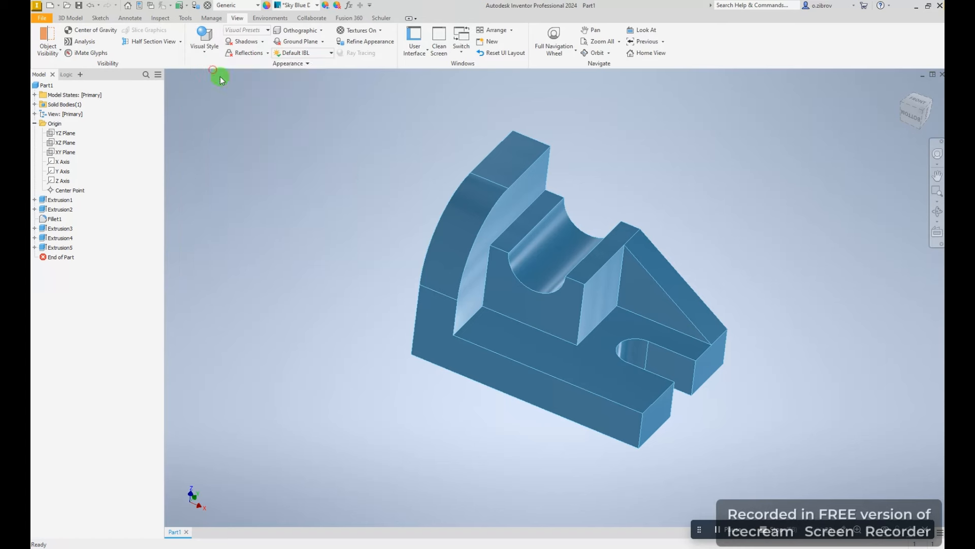
shift+middle_drag(366, 179, 307, 254)
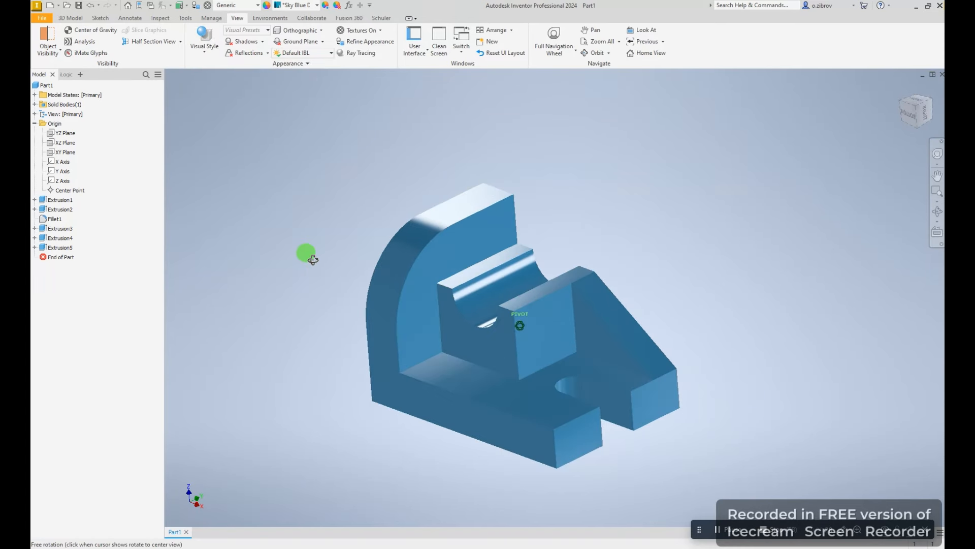
shift+middle_drag(589, 226, 622, 235)
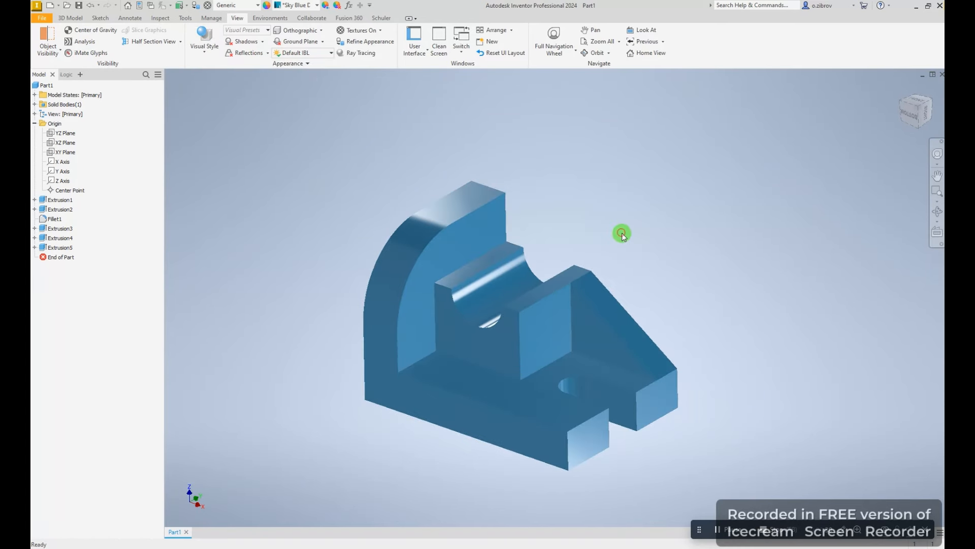